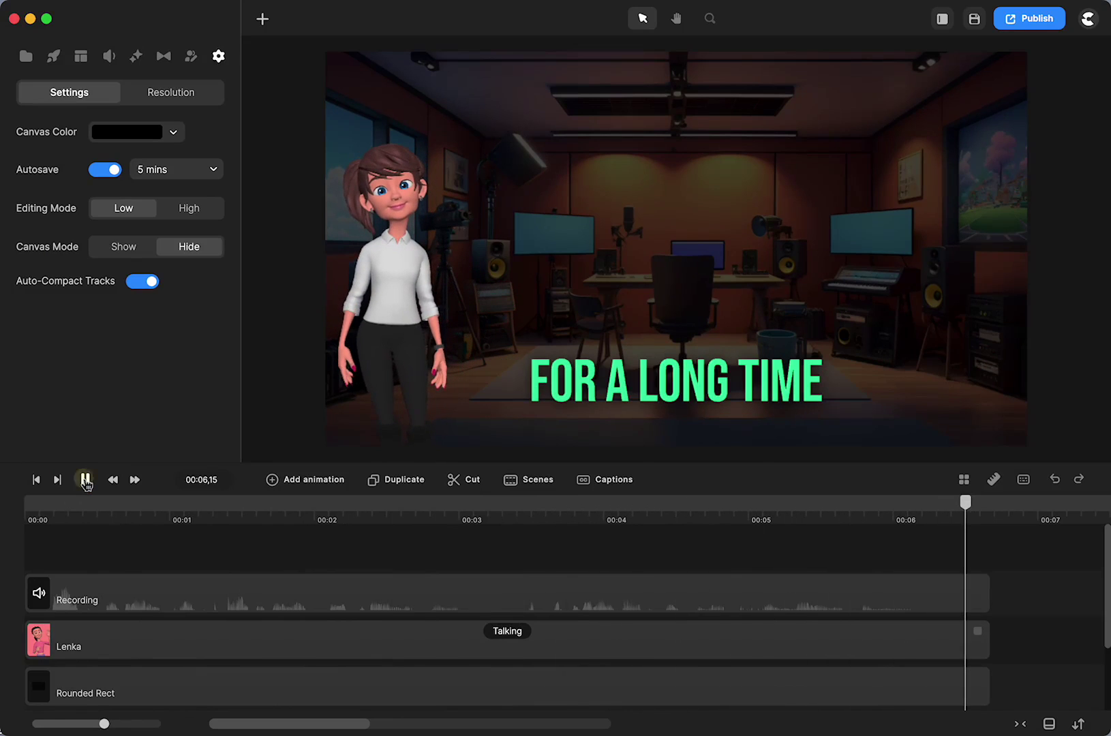
Stop playback, place the playhead at 00:01,10 and open the Recording track's captions for editing.
left_click(85, 480)
left_click(37, 483)
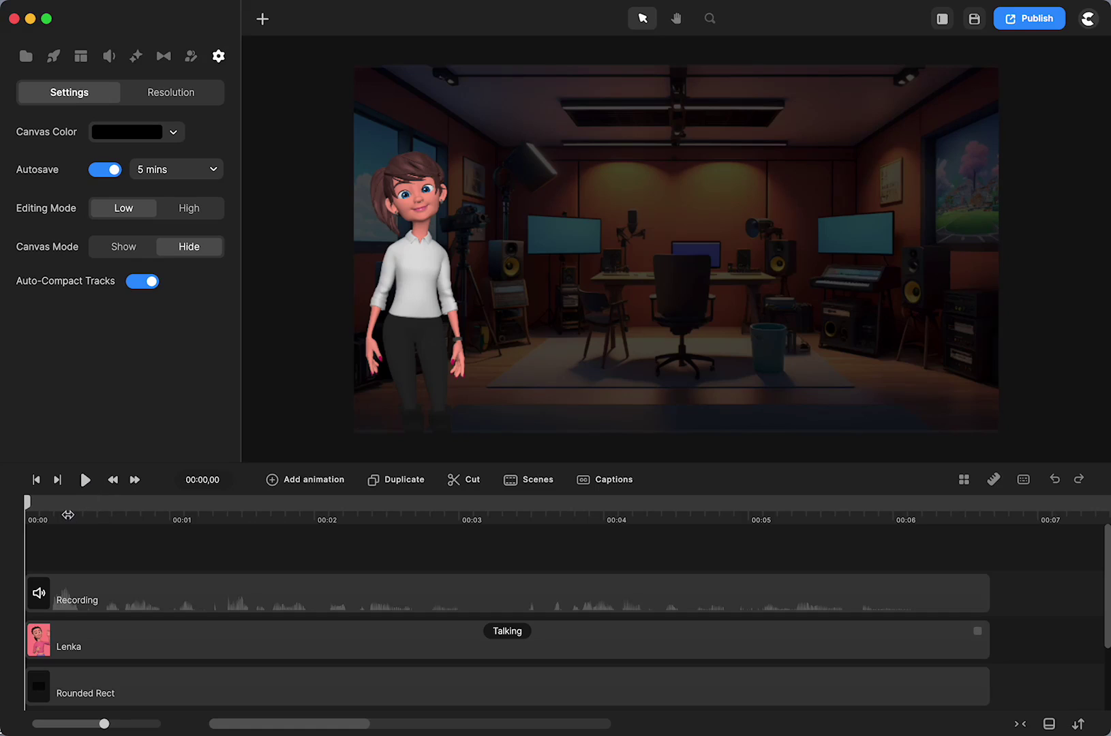
left_click_drag(26, 502, 218, 516)
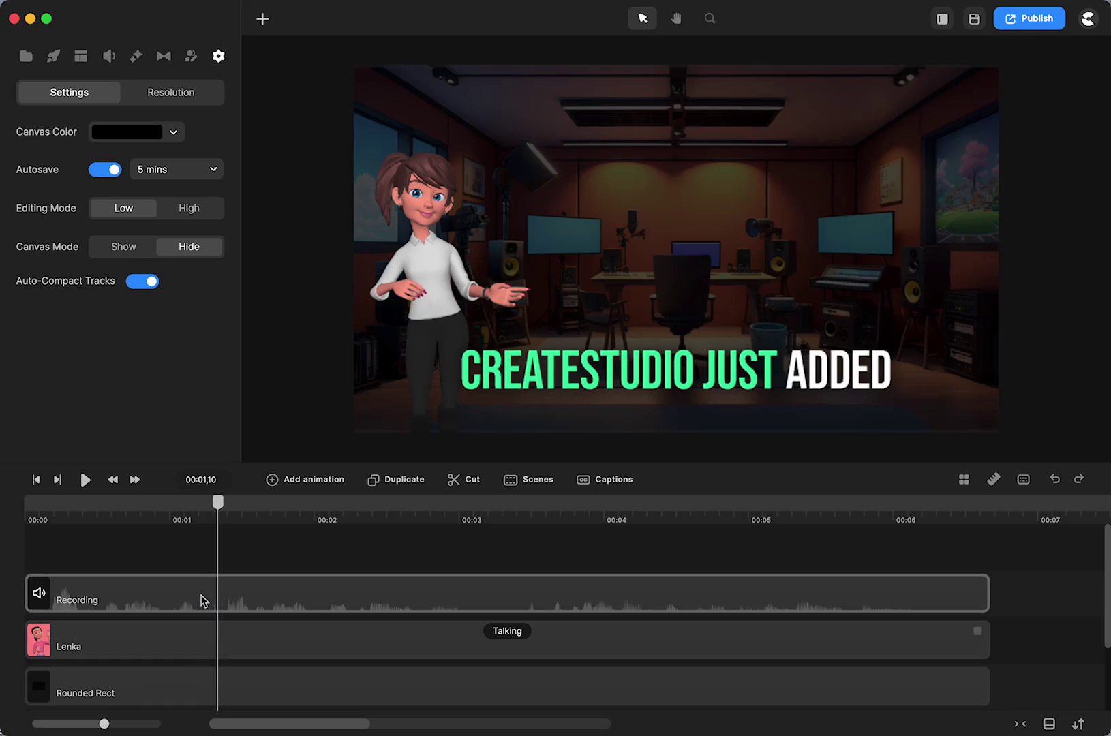
left_click(202, 601)
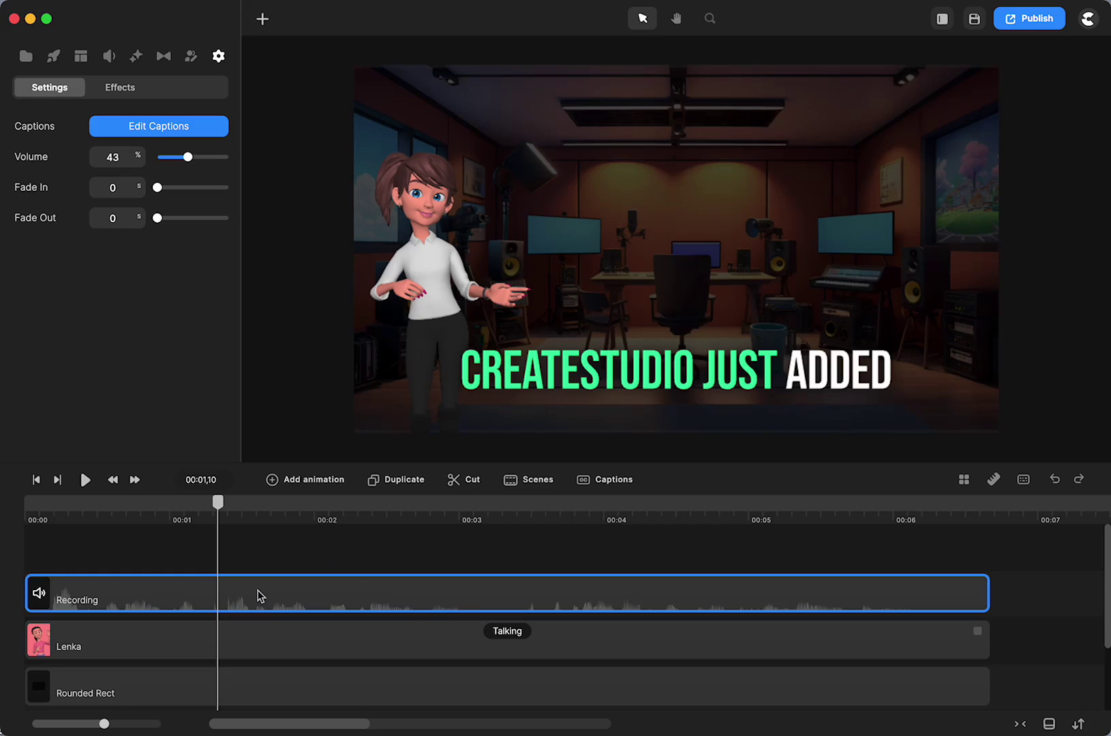
left_click(162, 135)
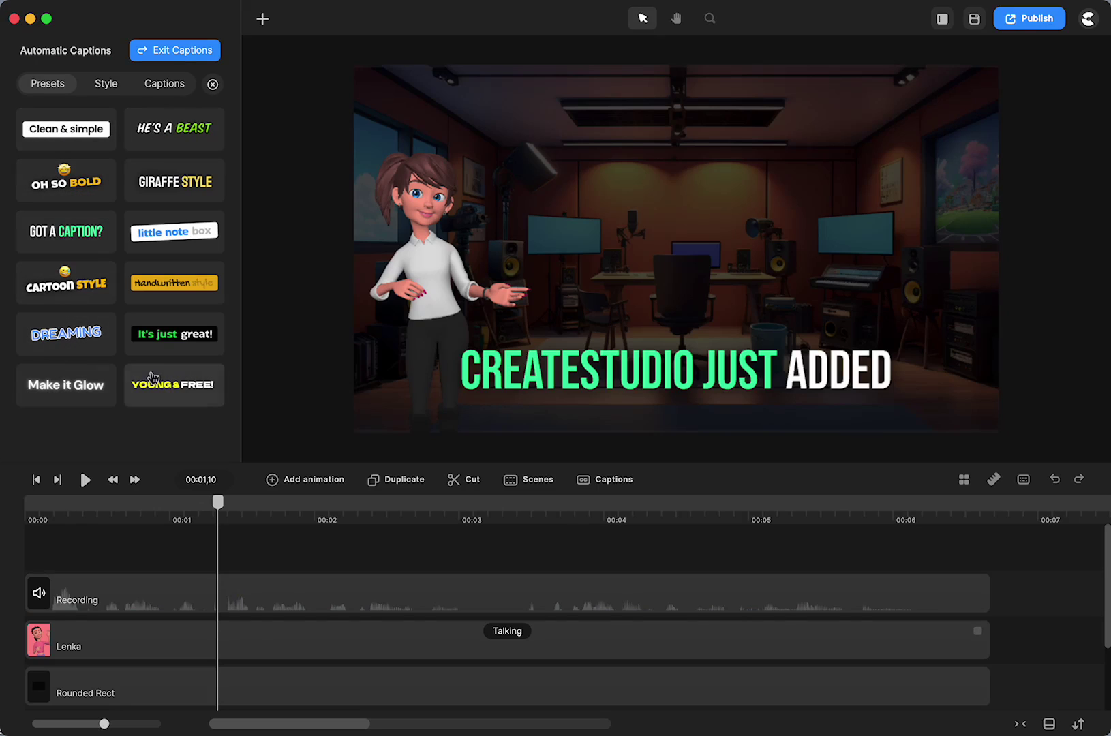
Try the He's a Beast, Giraffe Style and Oh So Bold caption presets, and reapply the Got a Caption? preset.
left_click(162, 127)
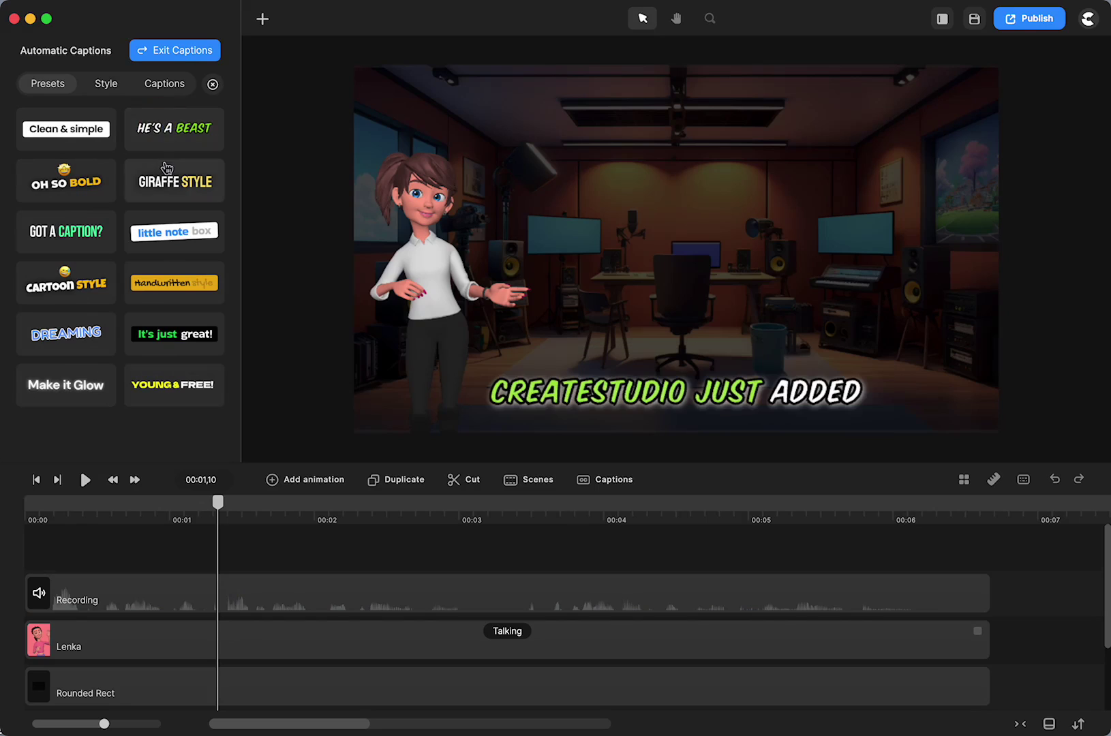
left_click(170, 186)
left_click(79, 198)
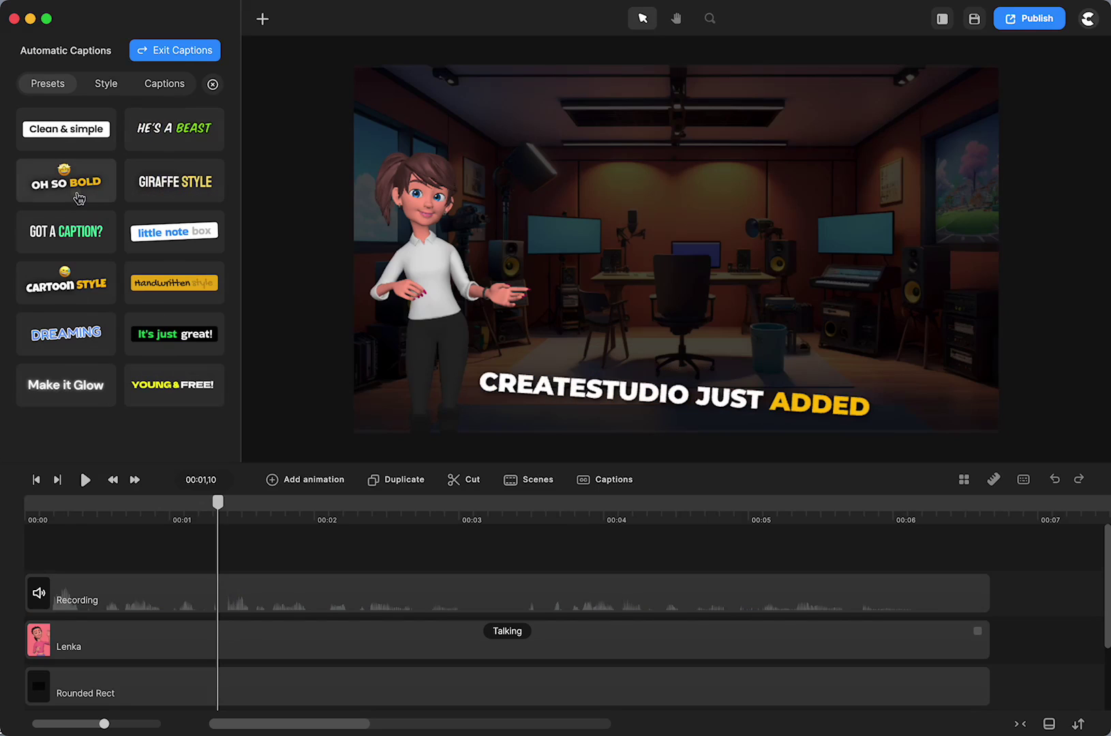
left_click(80, 232)
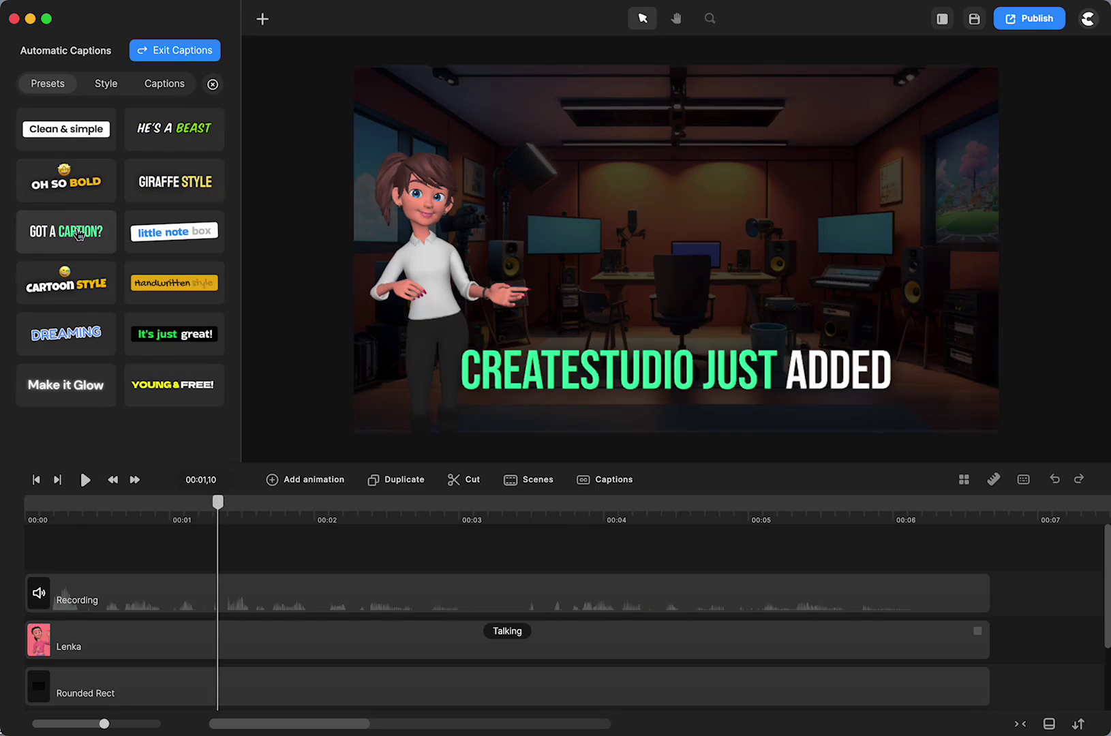
Browse the caption font list and try the Anton font.
left_click(107, 84)
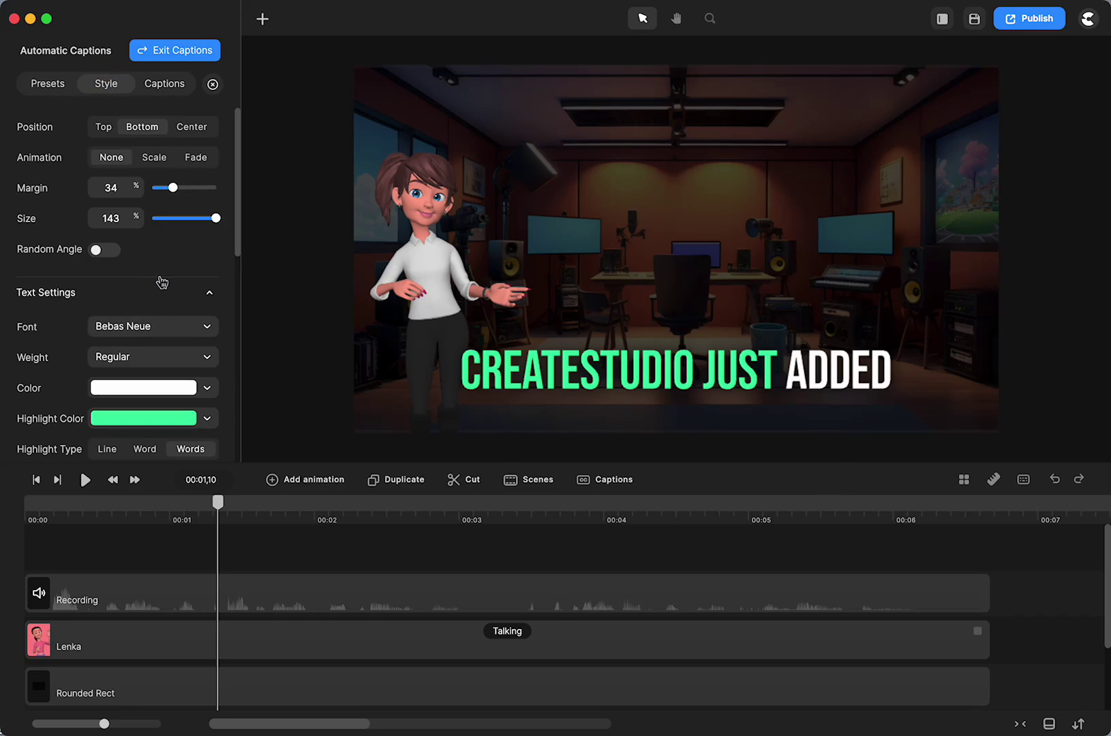
scroll(162, 282, "down", 3)
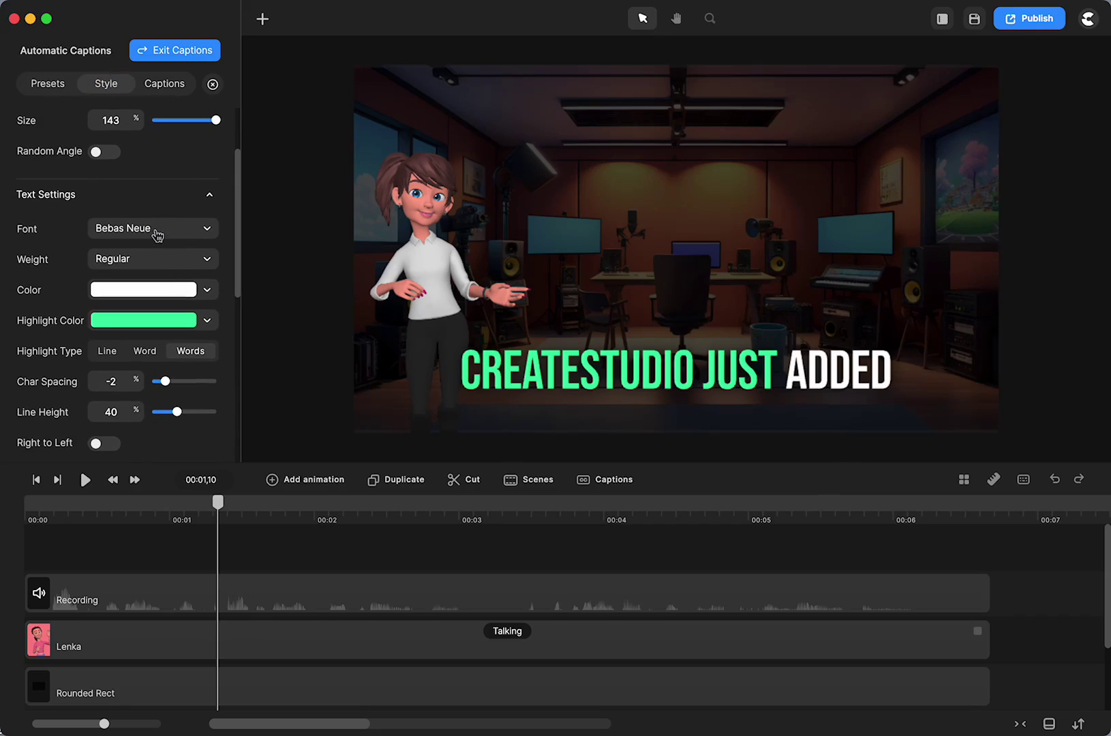
left_click(157, 235)
scroll(329, 363, "down", 2)
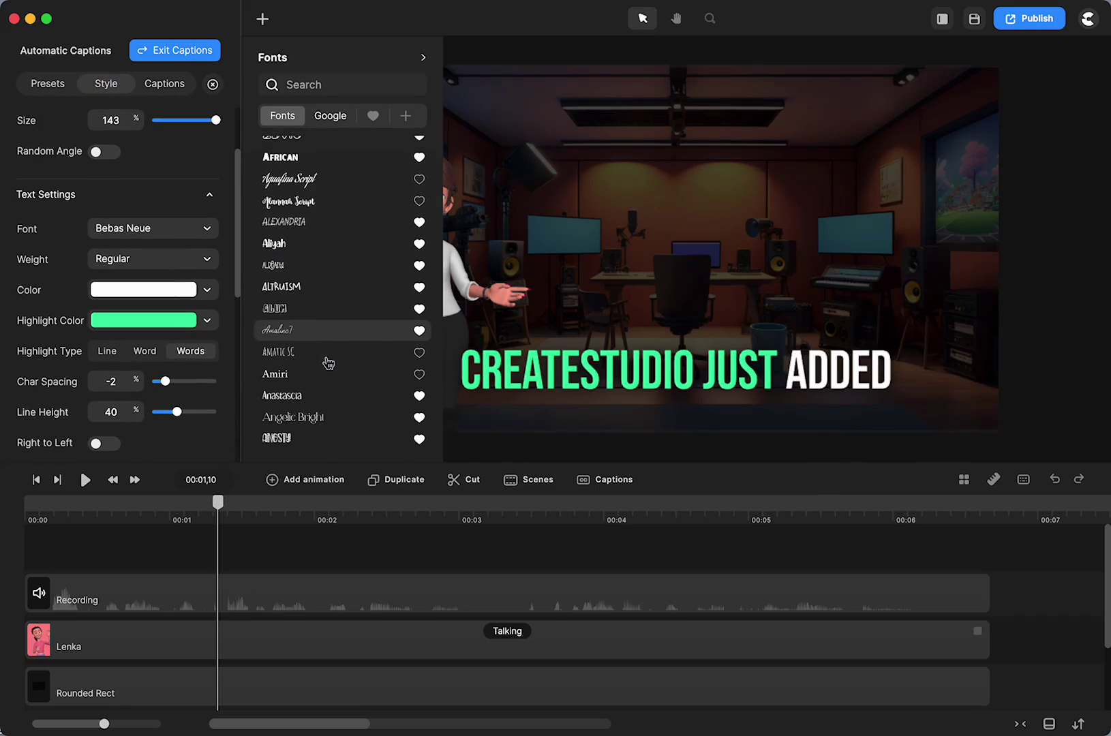
scroll(324, 368, "down", 5)
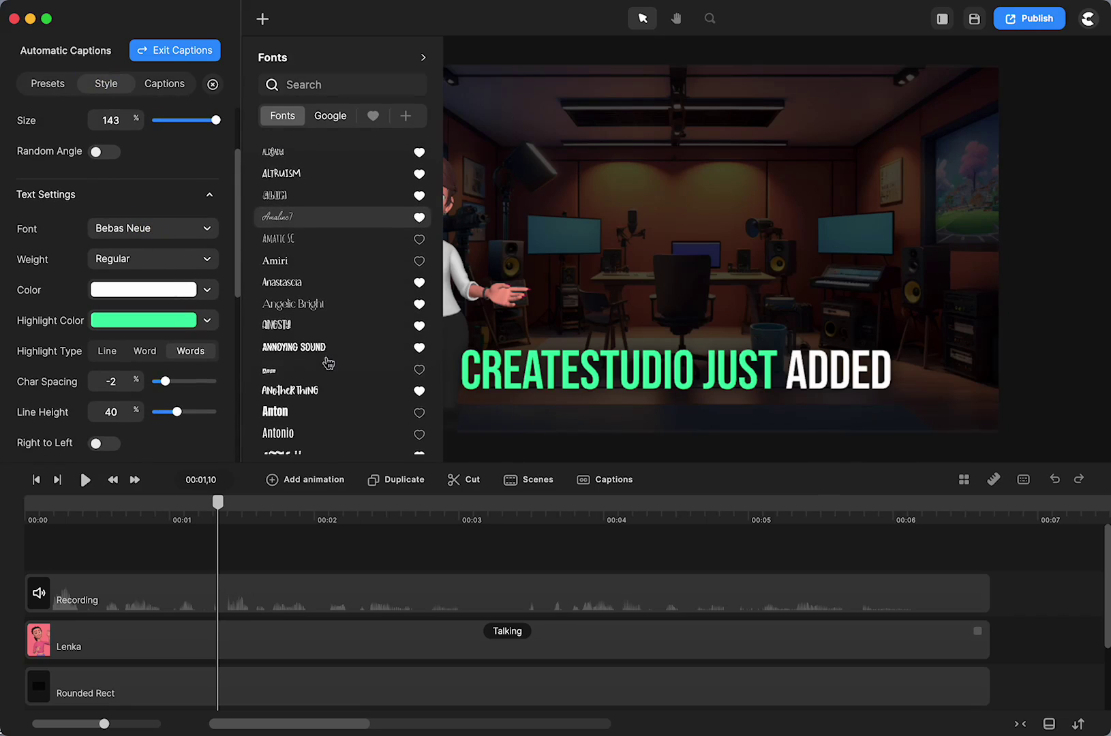
left_click(282, 411)
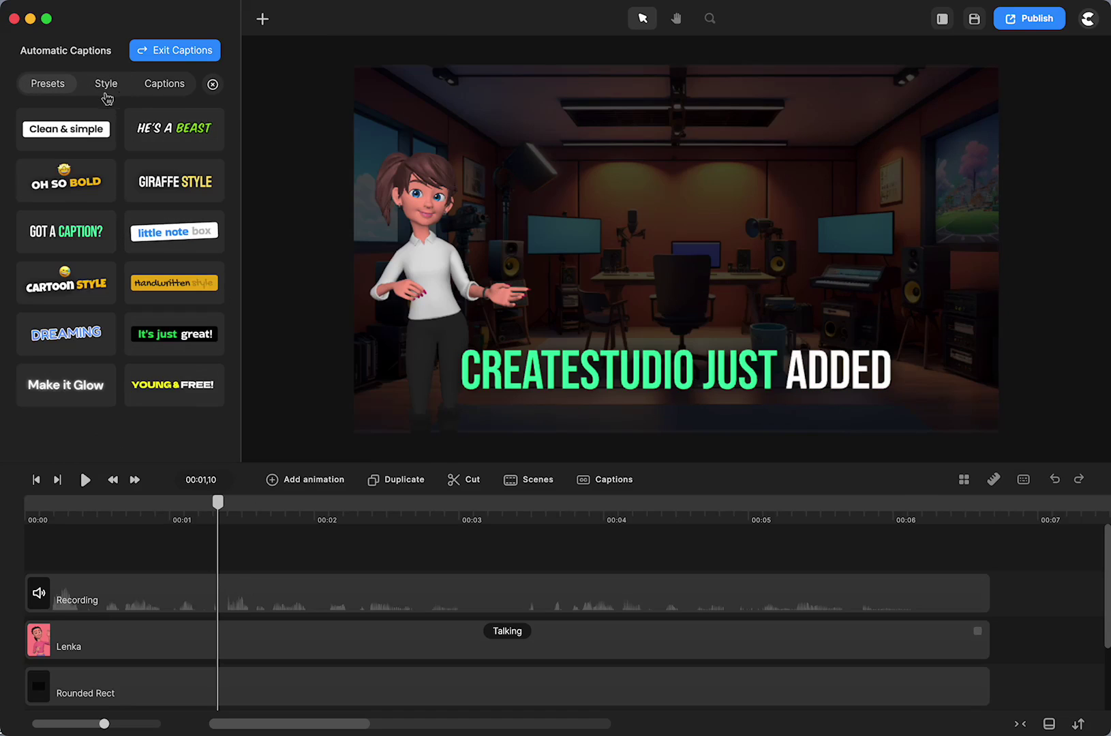
Try the Top and Bottom caption positions and set the position to Center.
left_click(107, 85)
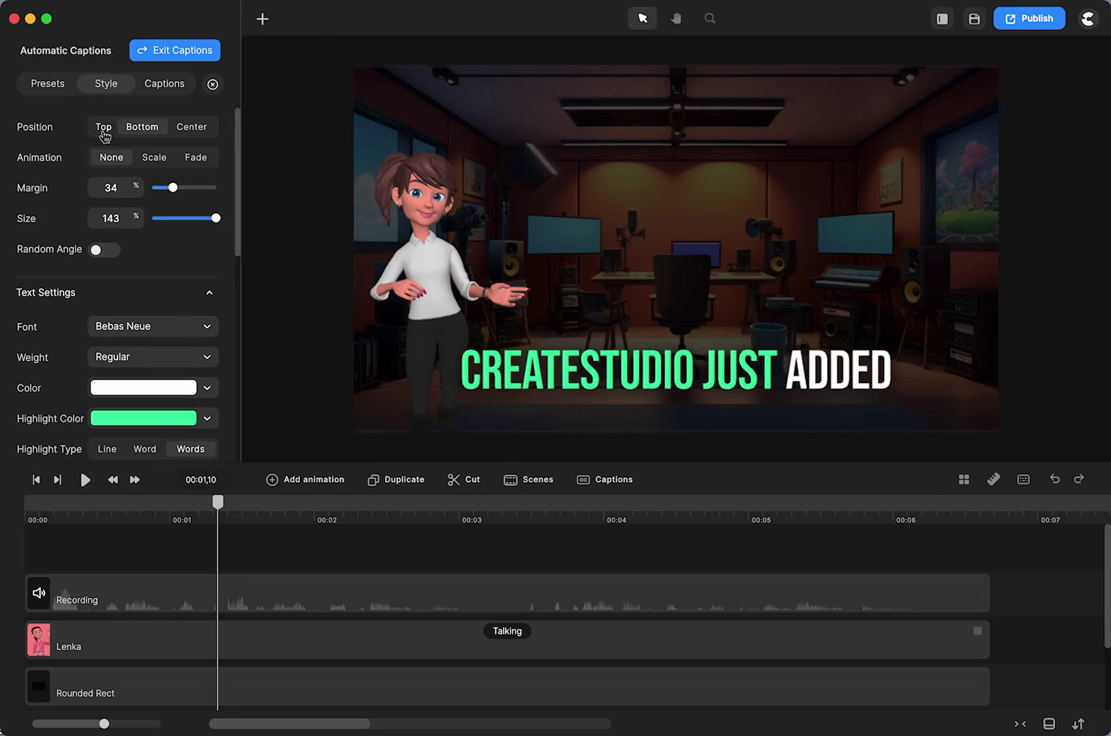
left_click(103, 131)
left_click(142, 129)
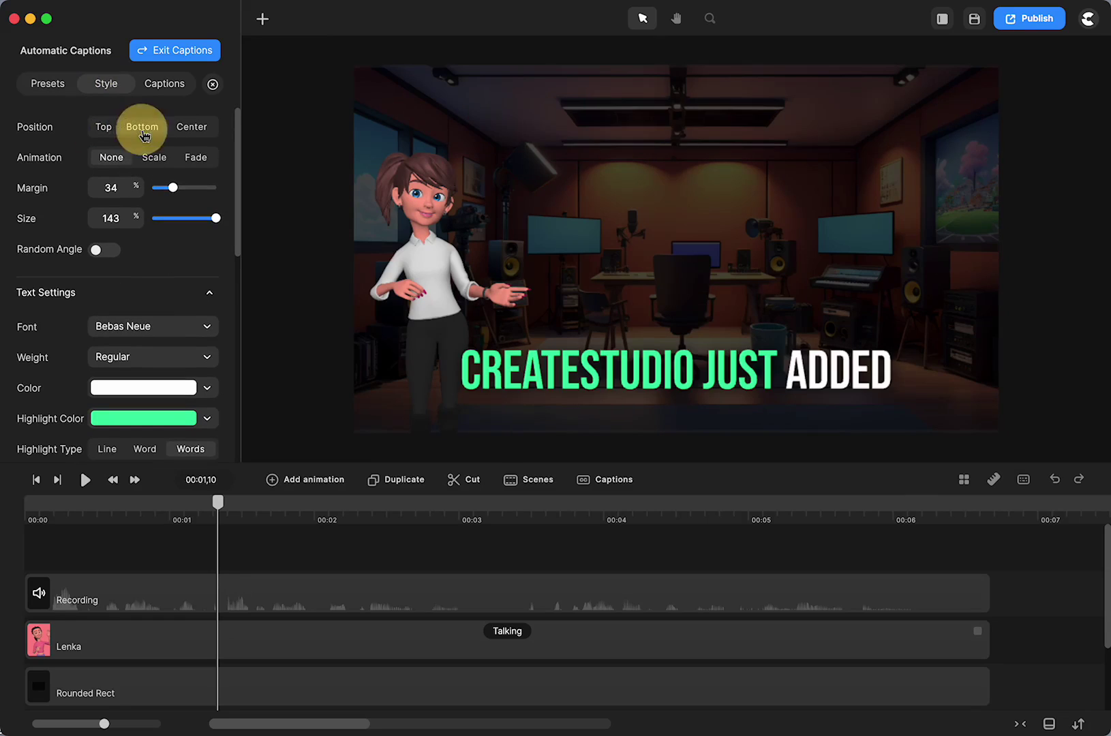
left_click(192, 130)
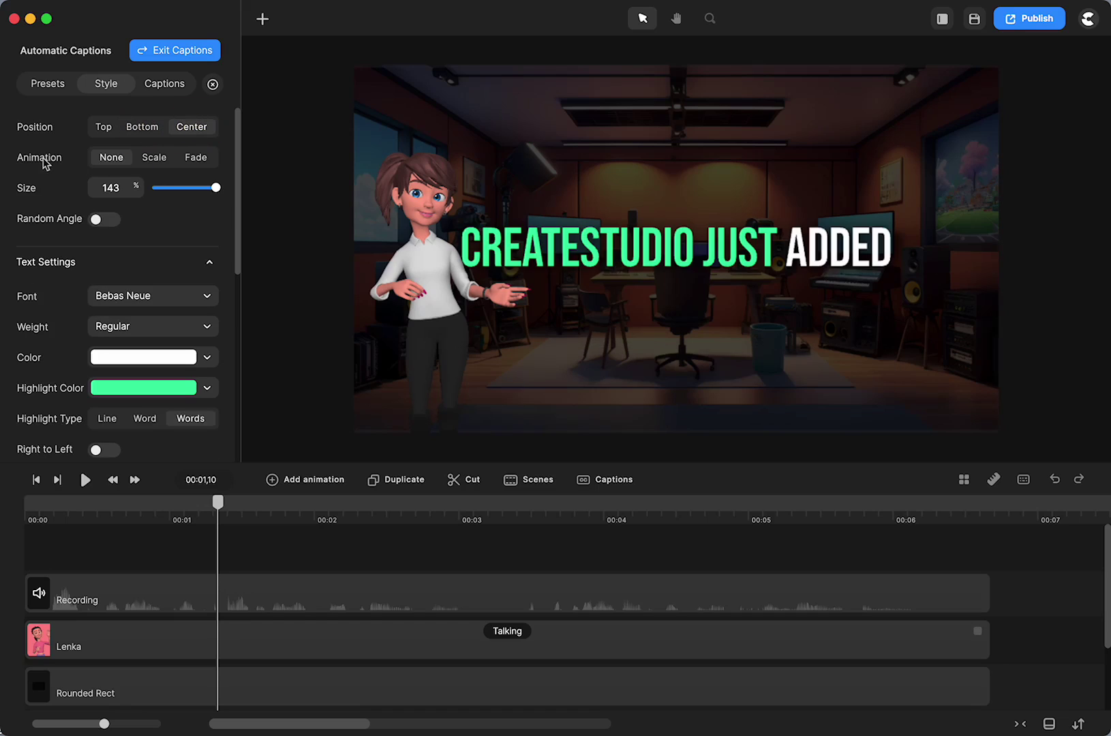
Try the Scale animation on the captions with a short preview, and set the animation back to None.
left_click(156, 161)
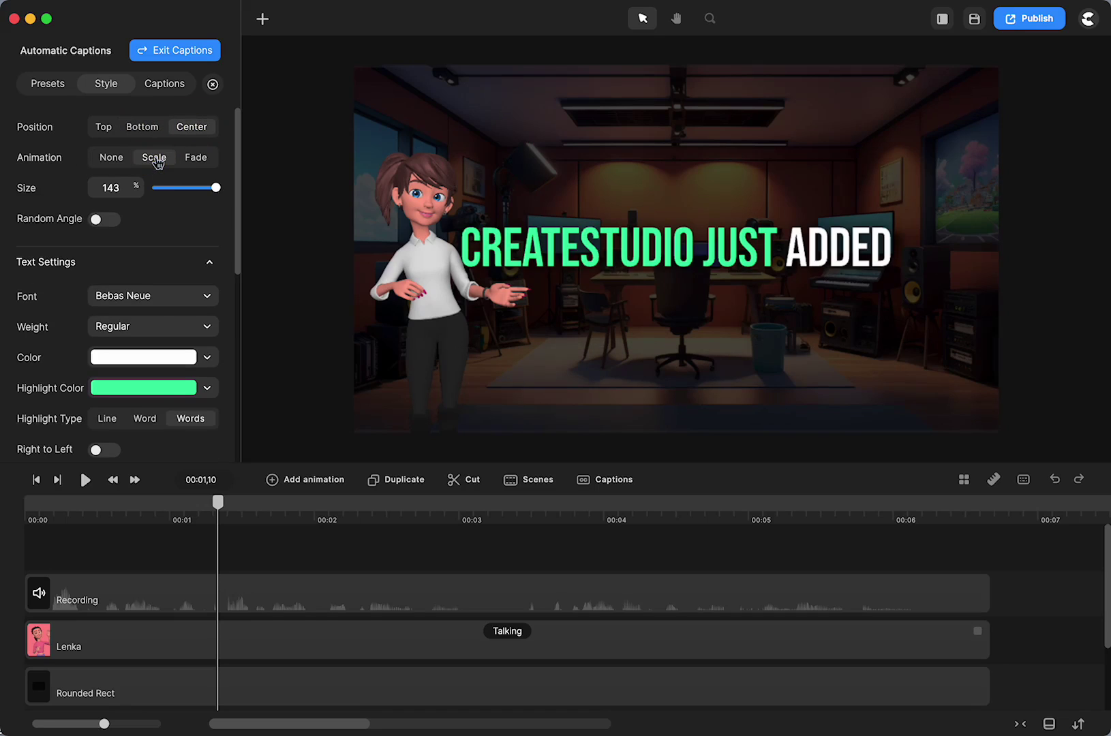
left_click(85, 480)
left_click(85, 480)
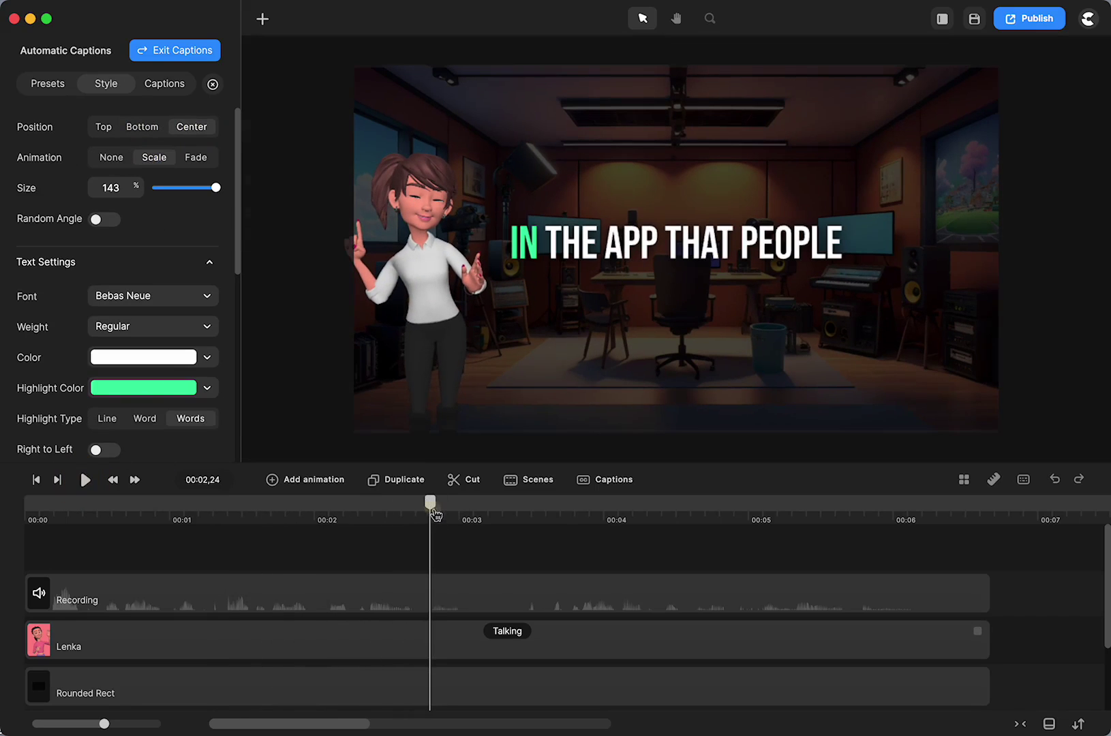
left_click_drag(433, 510, 230, 533)
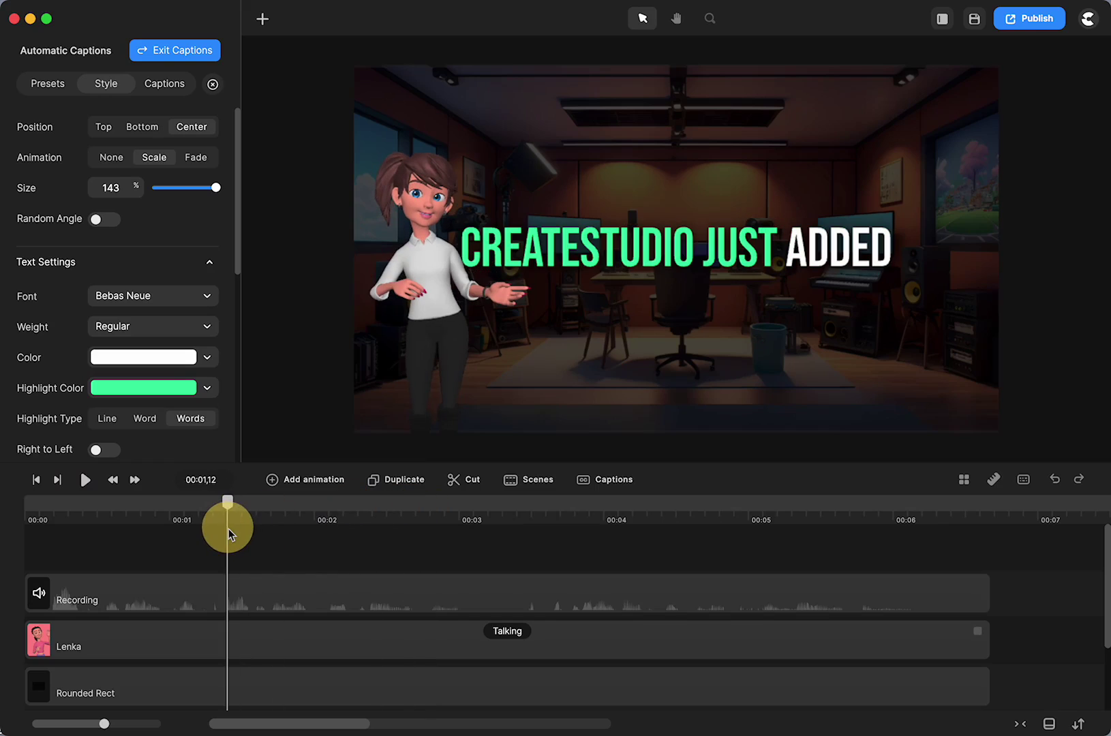
left_click(111, 157)
Set the caption size to 87% and turn on Random Angle.
mouse_move(215, 188)
left_mouse_down()
mouse_move(193, 186)
mouse_move(208, 186)
left_mouse_up()
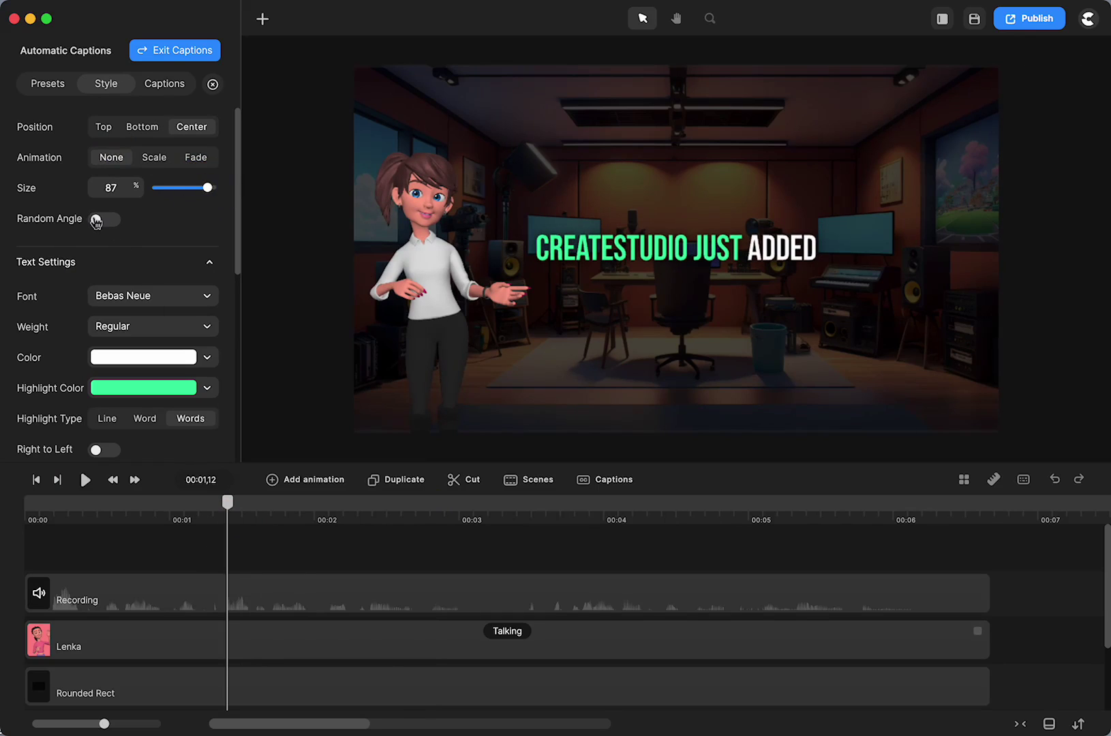
left_click(96, 220)
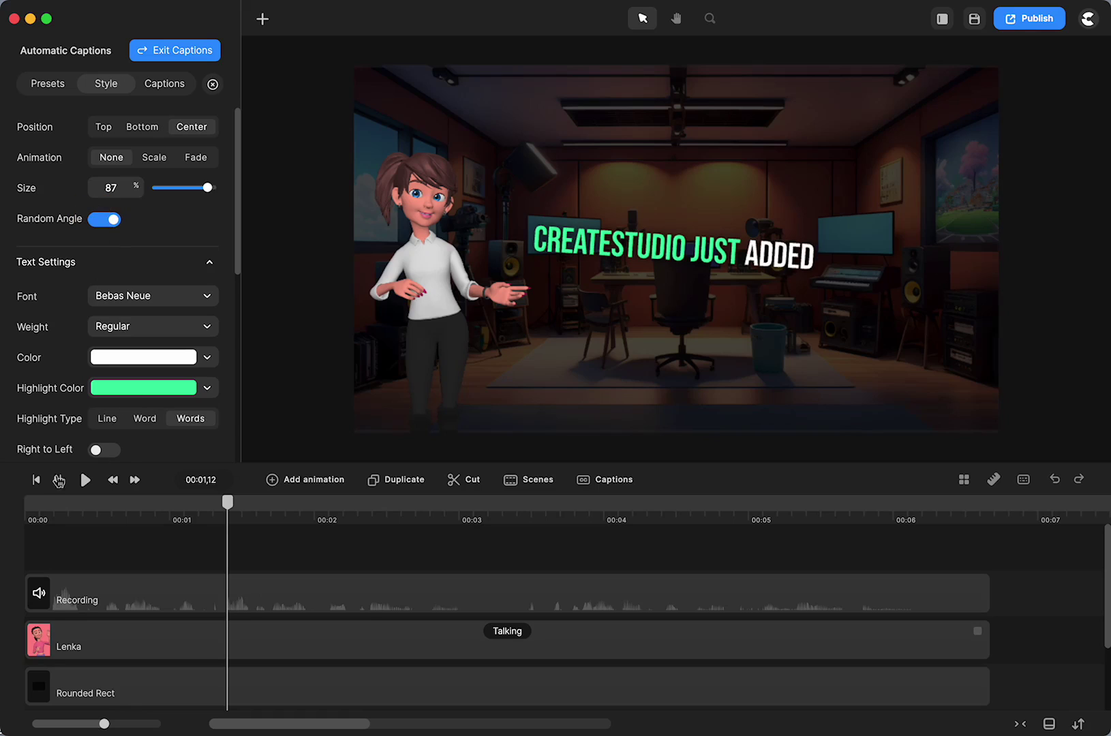
Set the Recording track's volume to 0% and preview the captions from the start of the timeline.
left_click(36, 481)
left_click(86, 604)
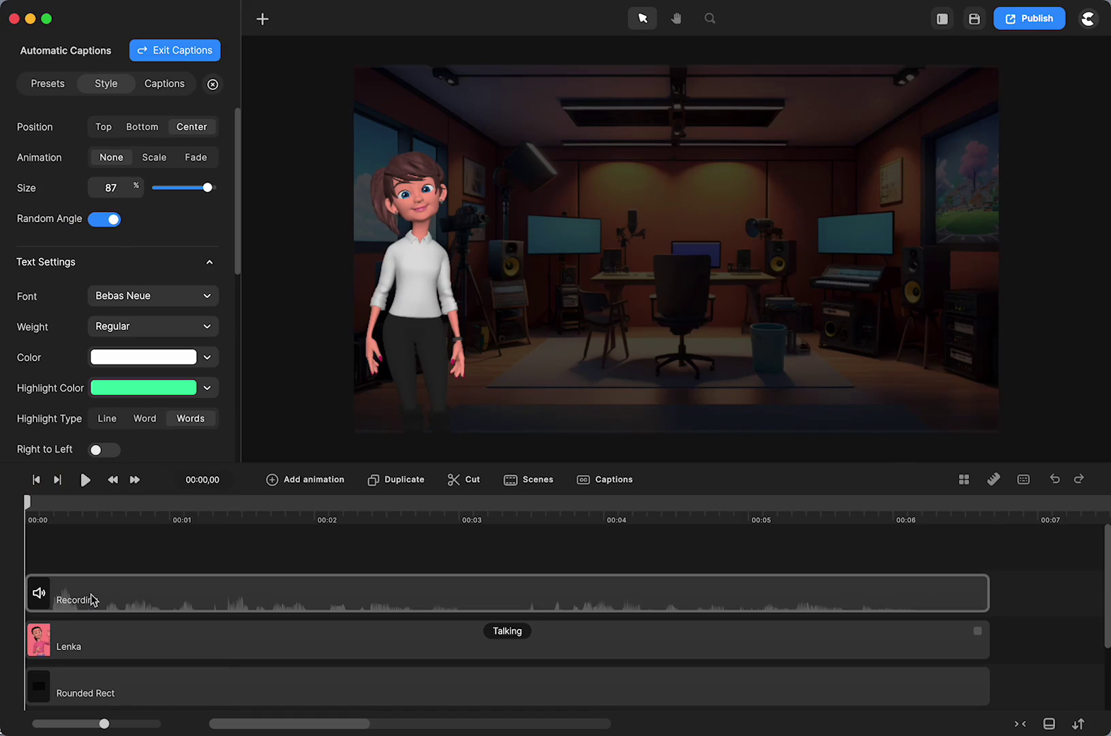
left_click(93, 599)
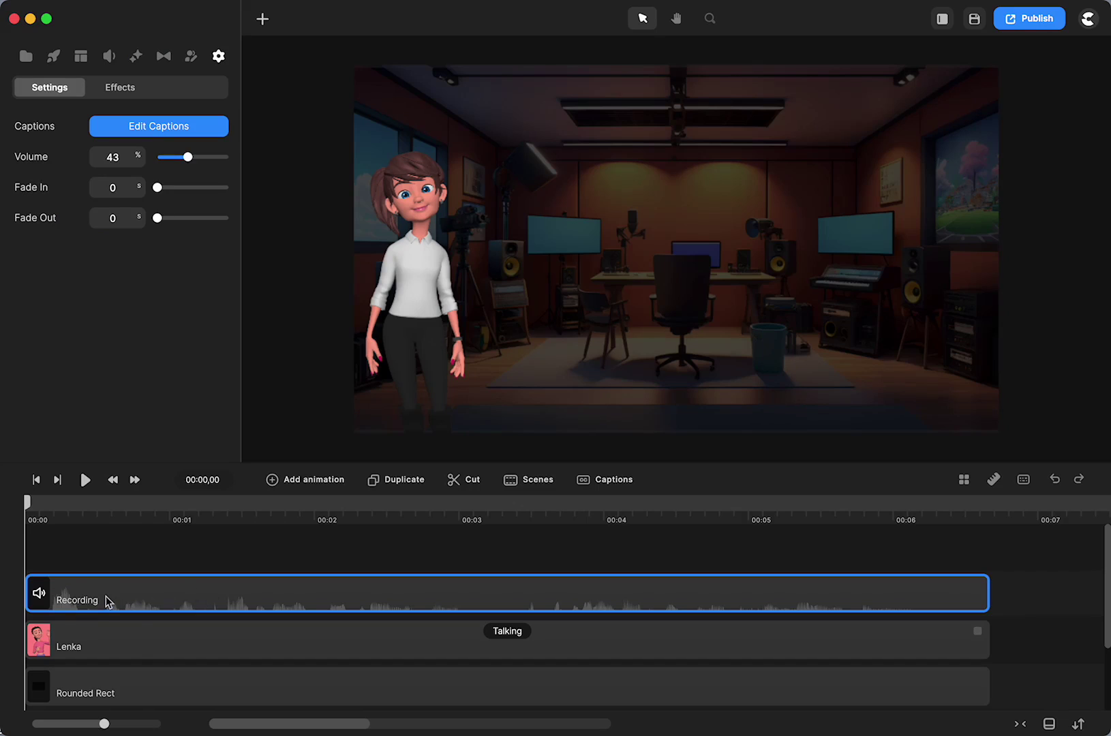
left_click_drag(188, 157, 129, 155)
left_click(85, 481)
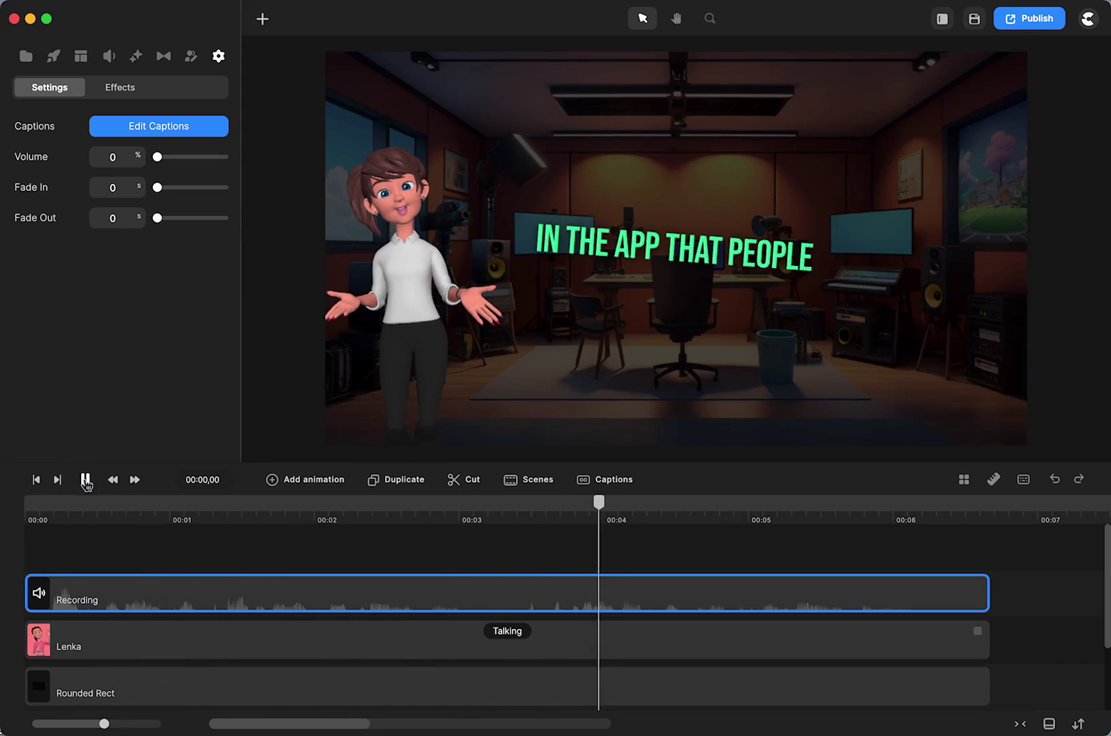
left_click(85, 481)
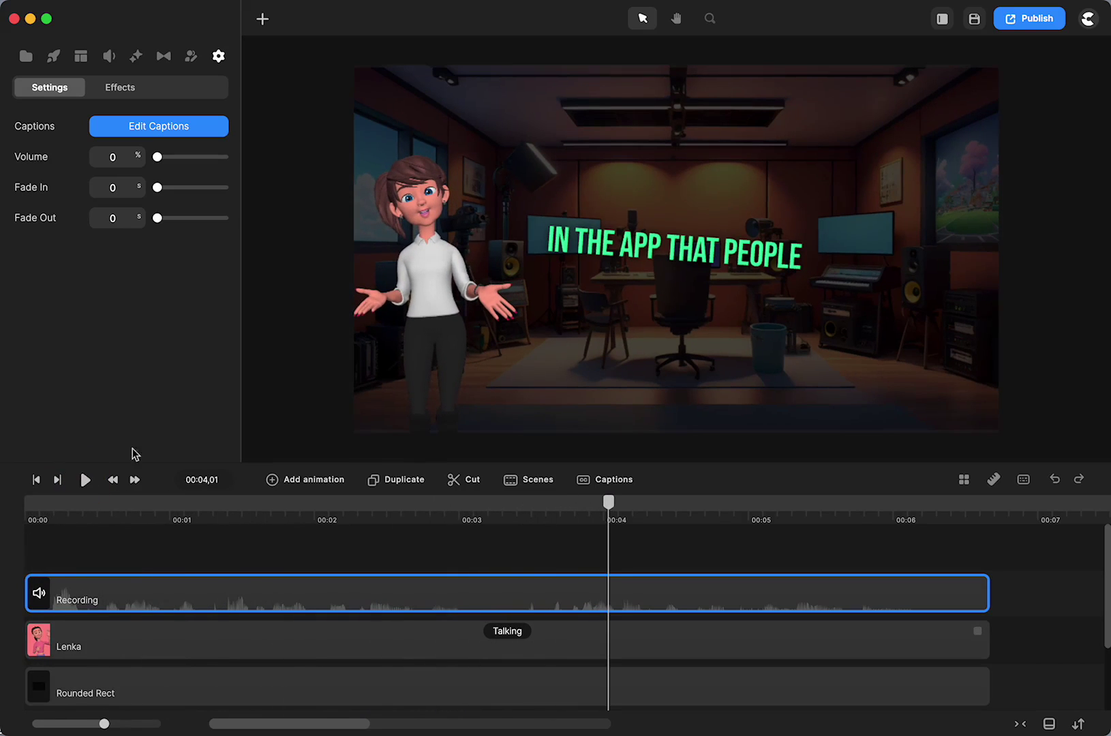
Reopen the Recording track's caption styling and change the highlight color to cyan (3afbff).
left_click(180, 551)
left_click(186, 597)
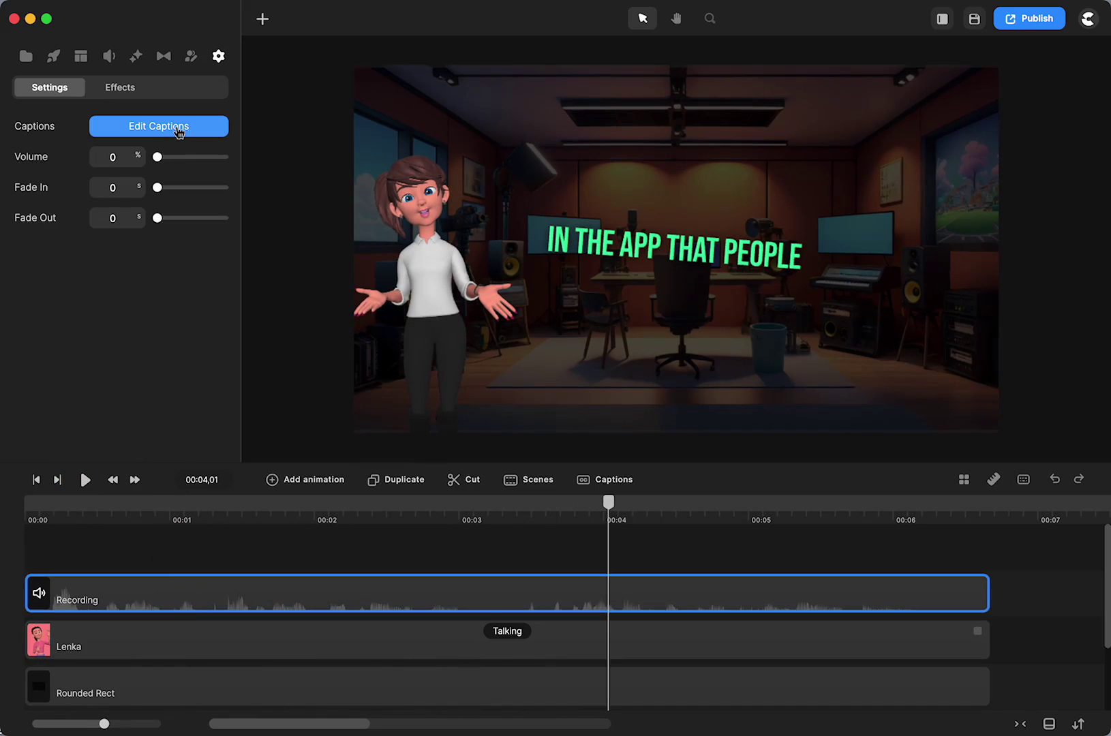
left_click(179, 129)
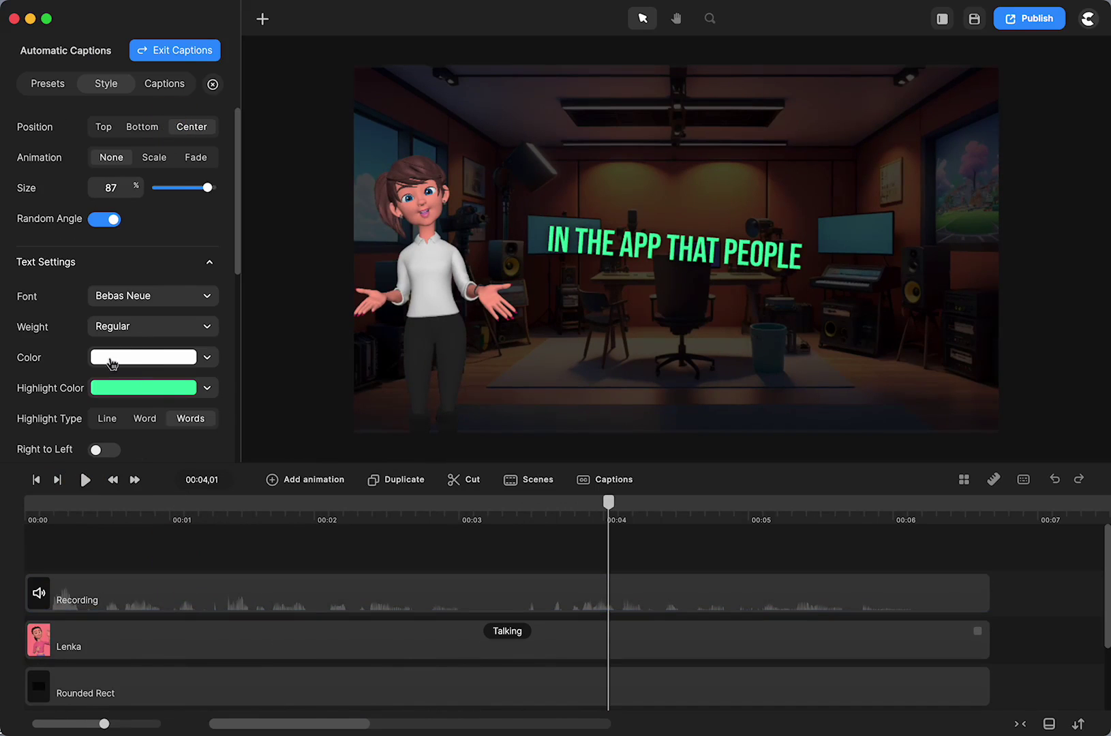
scroll(113, 365, "down", 1)
scroll(112, 365, "down", 2)
left_click(170, 314)
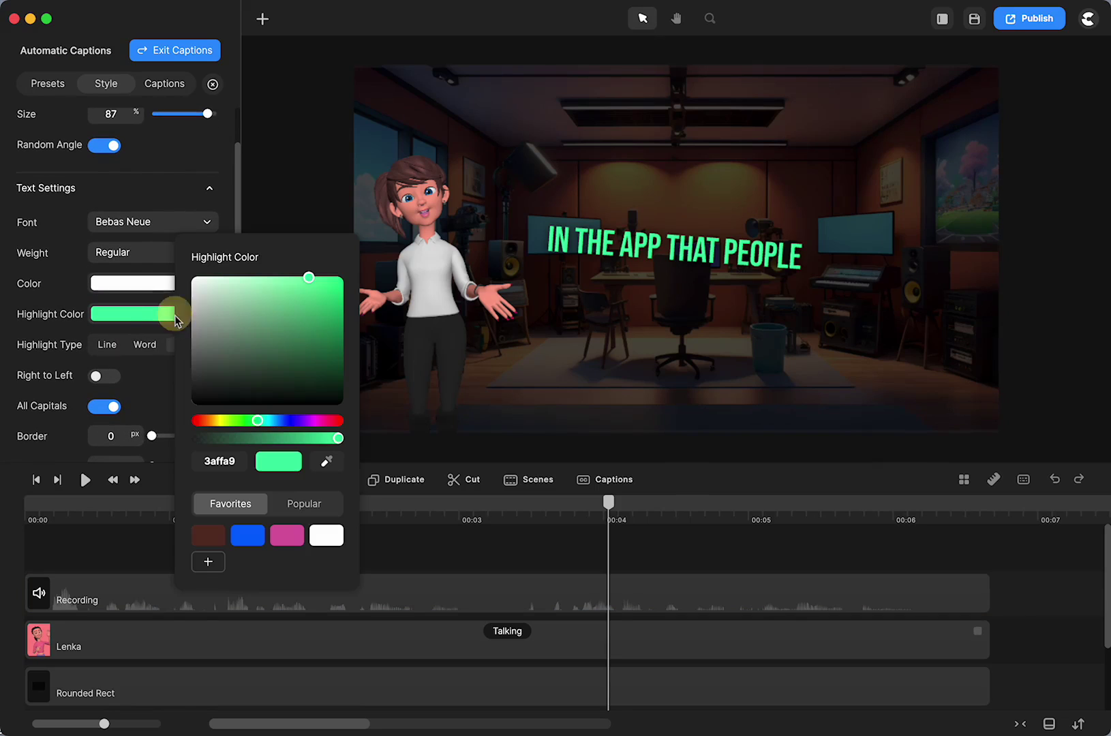
left_click(270, 421)
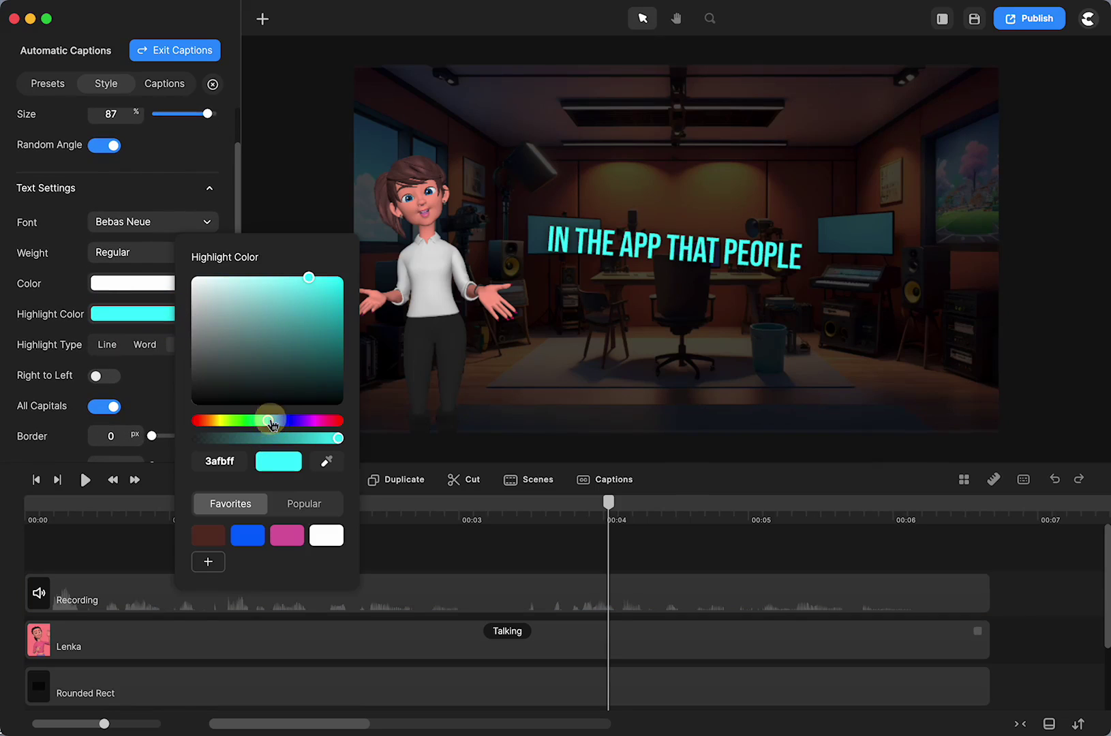
left_click(126, 318)
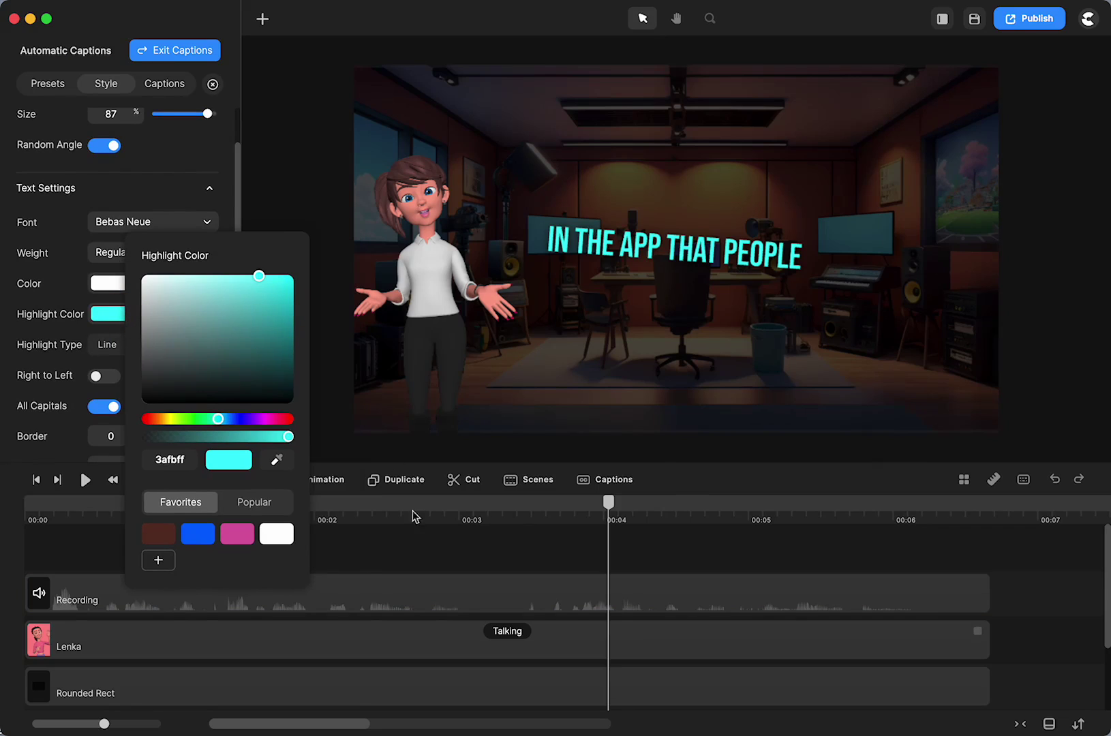
left_click(381, 554)
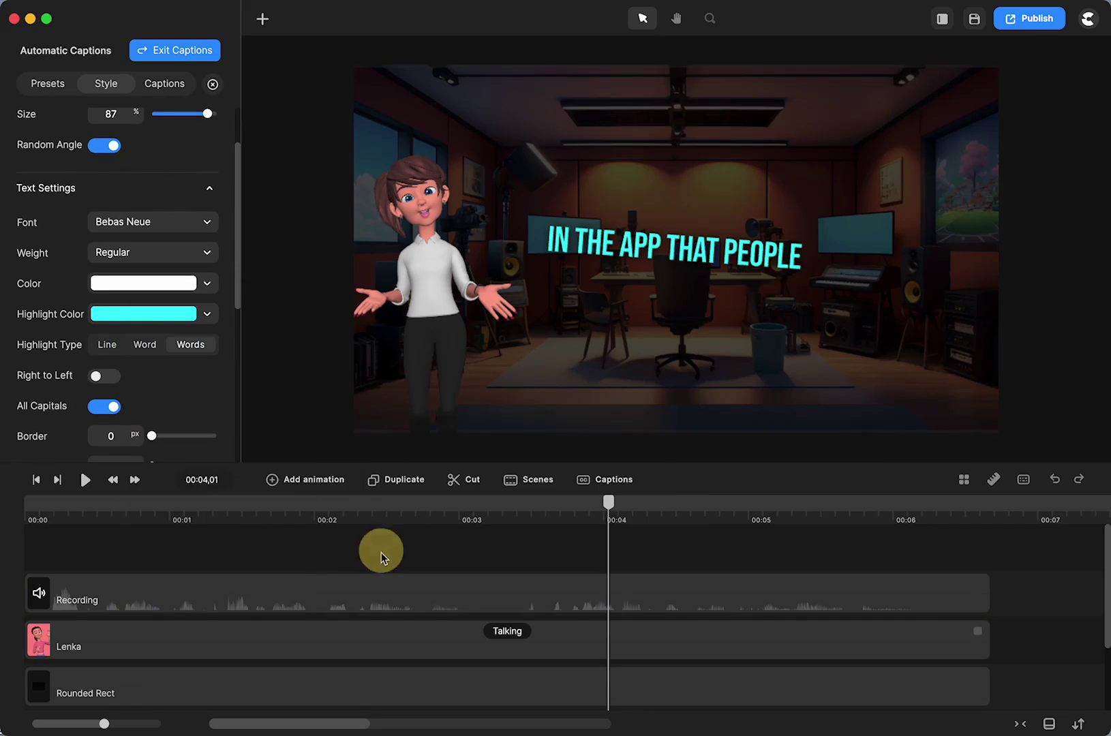
Try the Line highlight type and preview the captions from the start of the timeline.
left_click(40, 482)
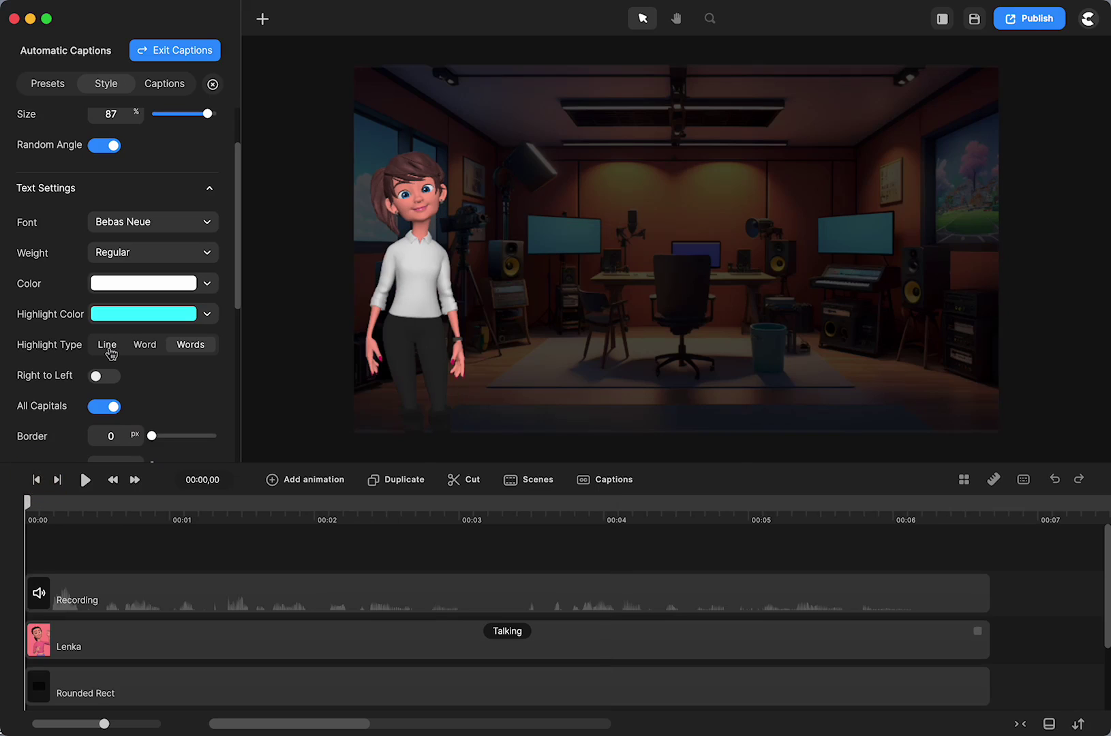
left_click(107, 346)
left_click(85, 481)
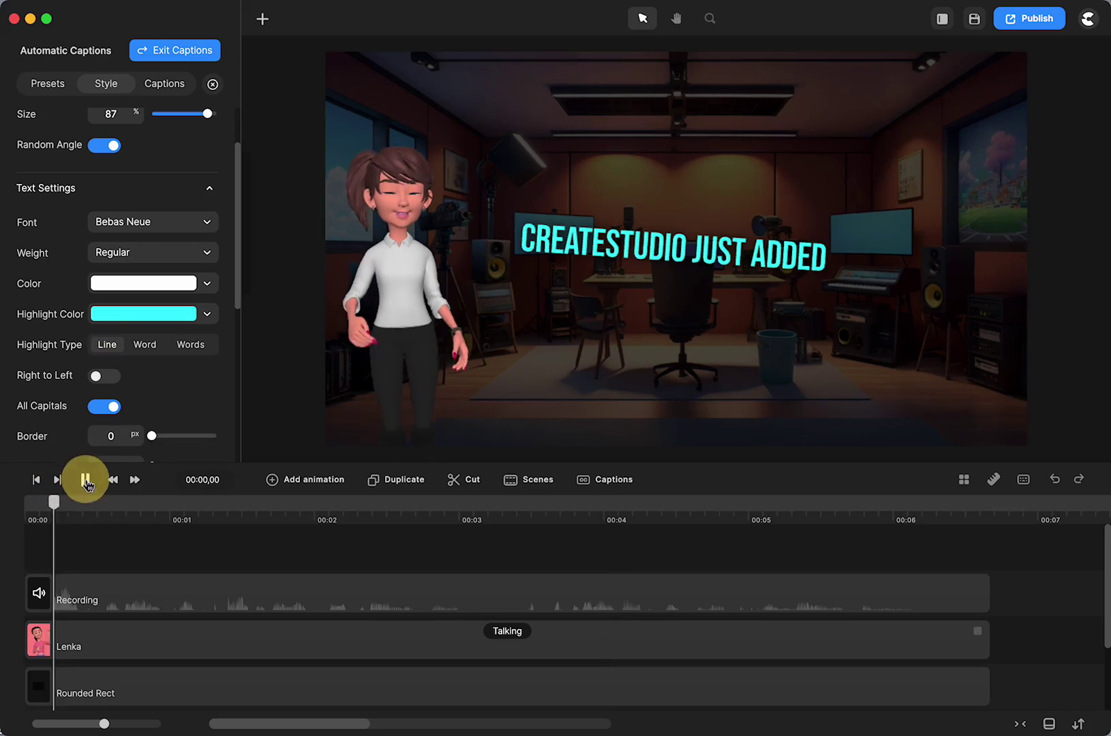
left_click(86, 481)
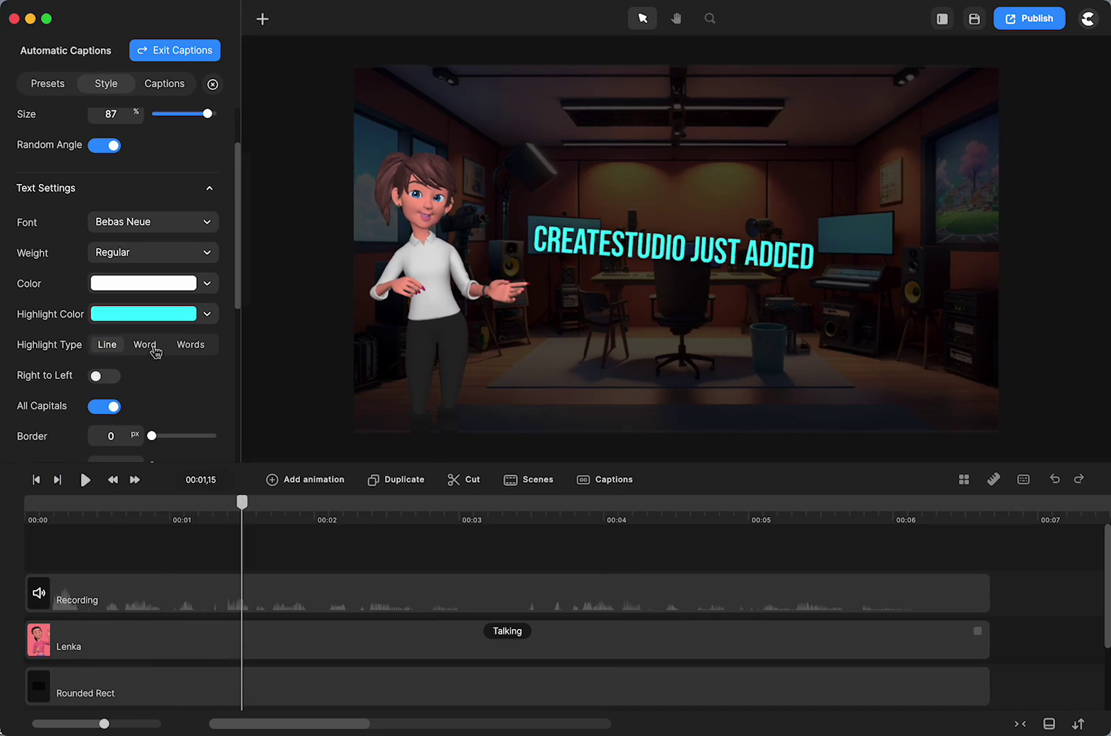
Try the Word highlight type and preview the captions from the current playhead position.
left_click(146, 345)
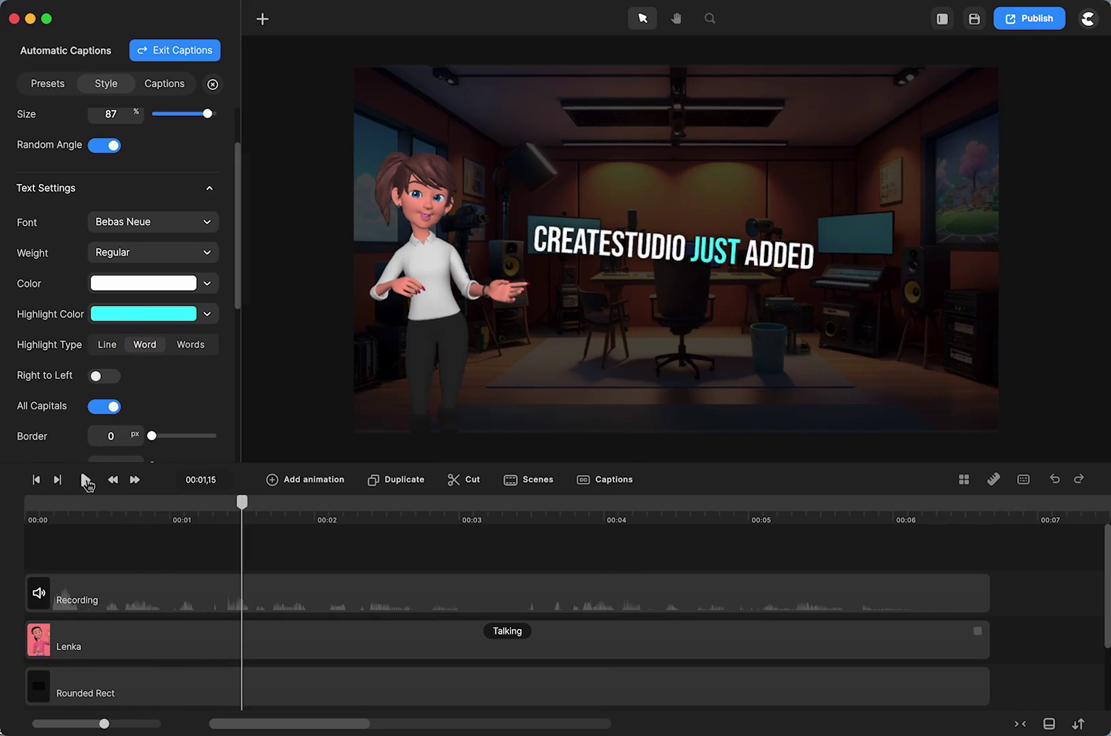
left_click(85, 480)
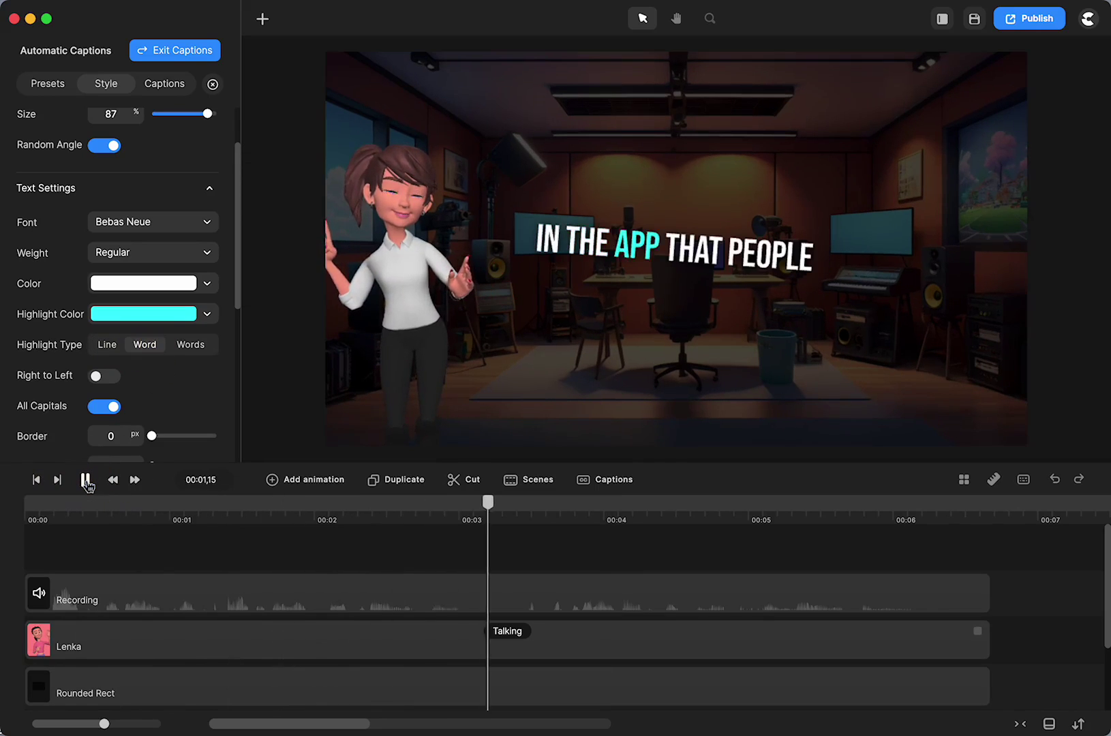
left_click(85, 481)
Set the highlight type to Words and preview the captions from near the start of the timeline.
left_click(198, 346)
left_click(198, 346)
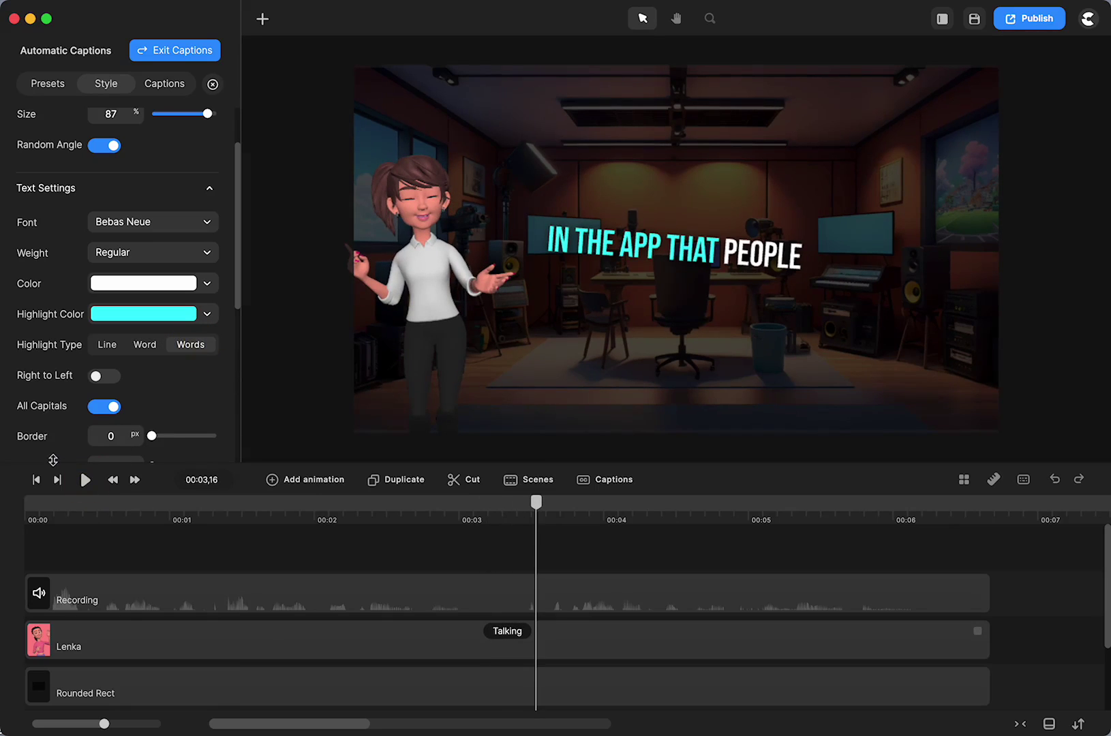
left_click(77, 503)
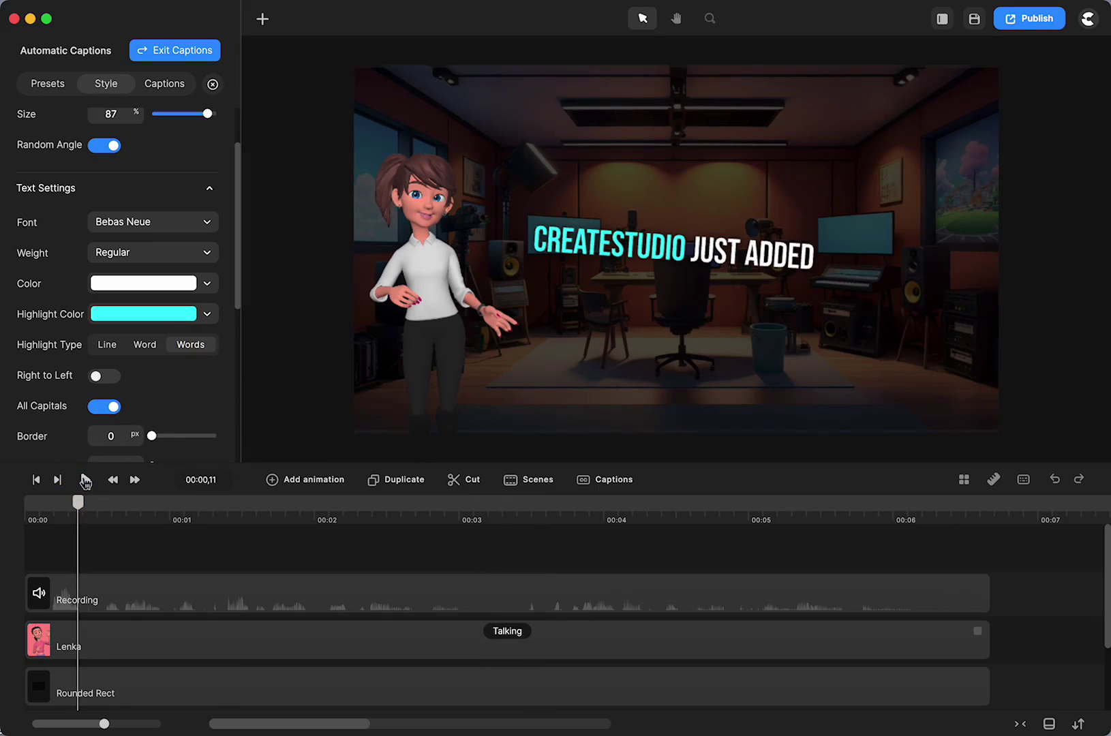
left_click(85, 480)
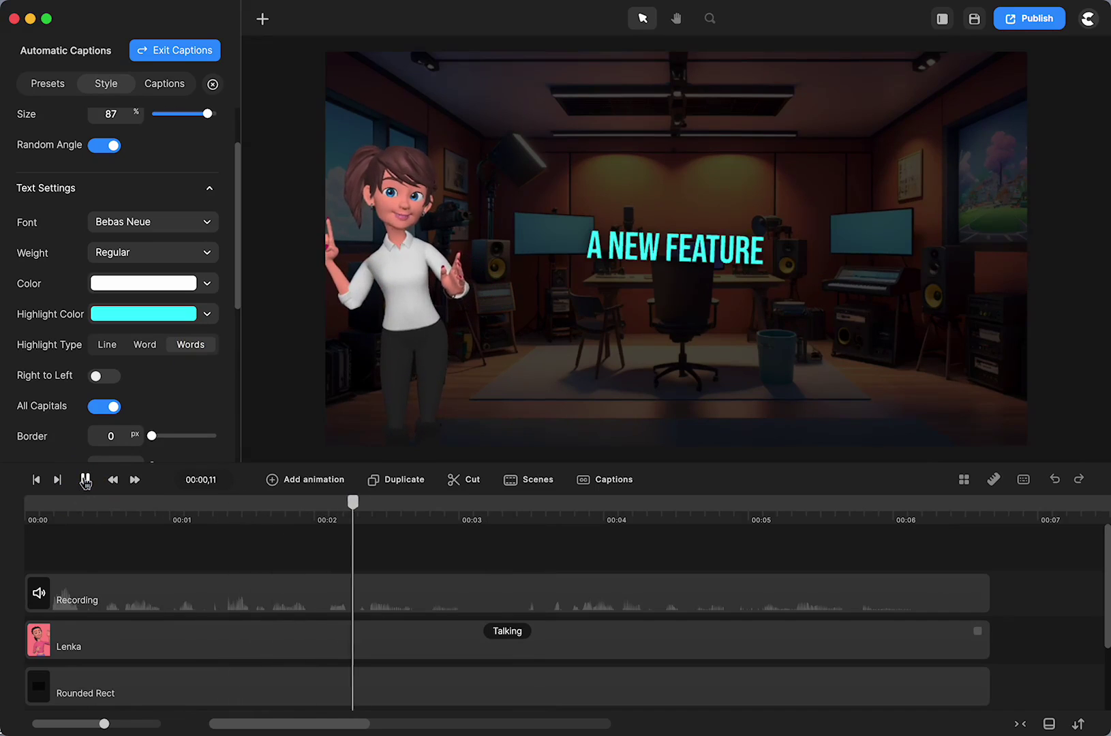
left_click(85, 480)
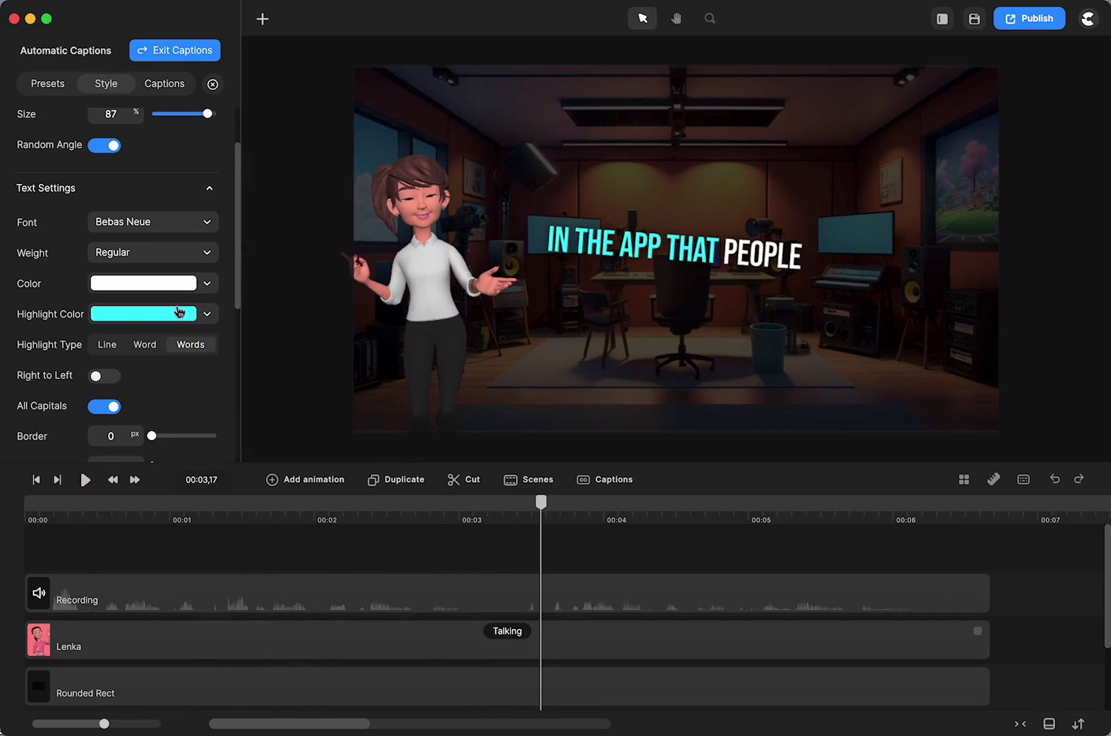
Give the caption box a semi-transparent grey background (898884).
scroll(164, 378, "down", 2)
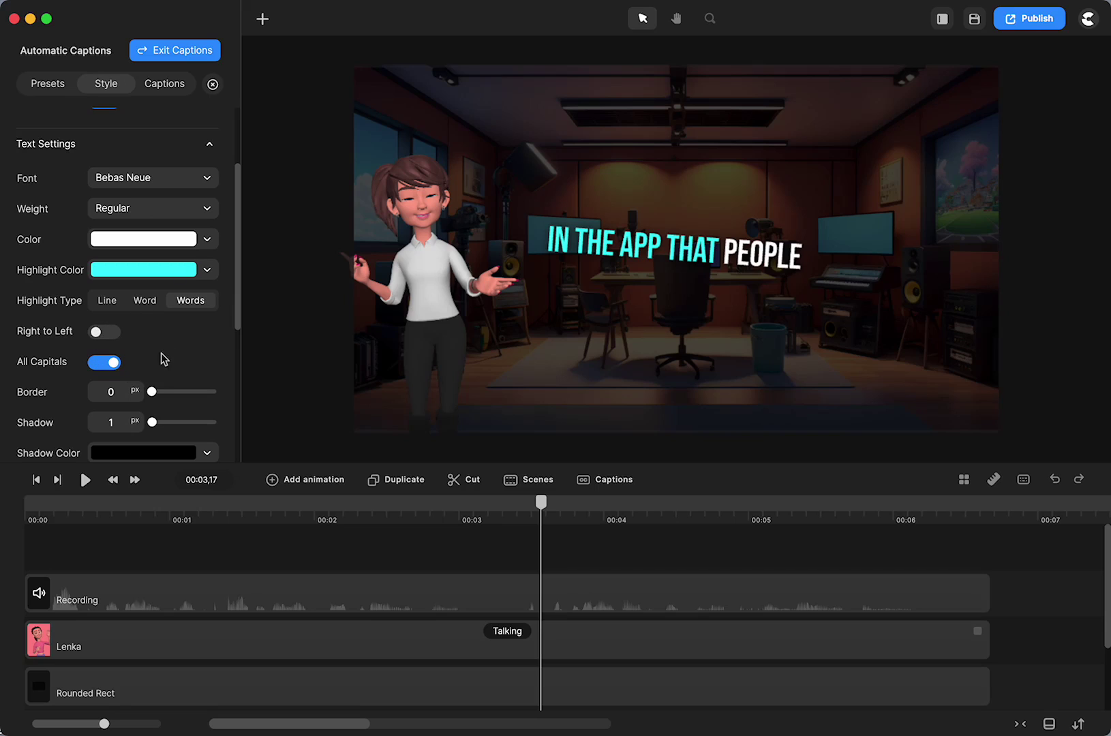
scroll(163, 359, "down", 3)
scroll(167, 302, "down", 2)
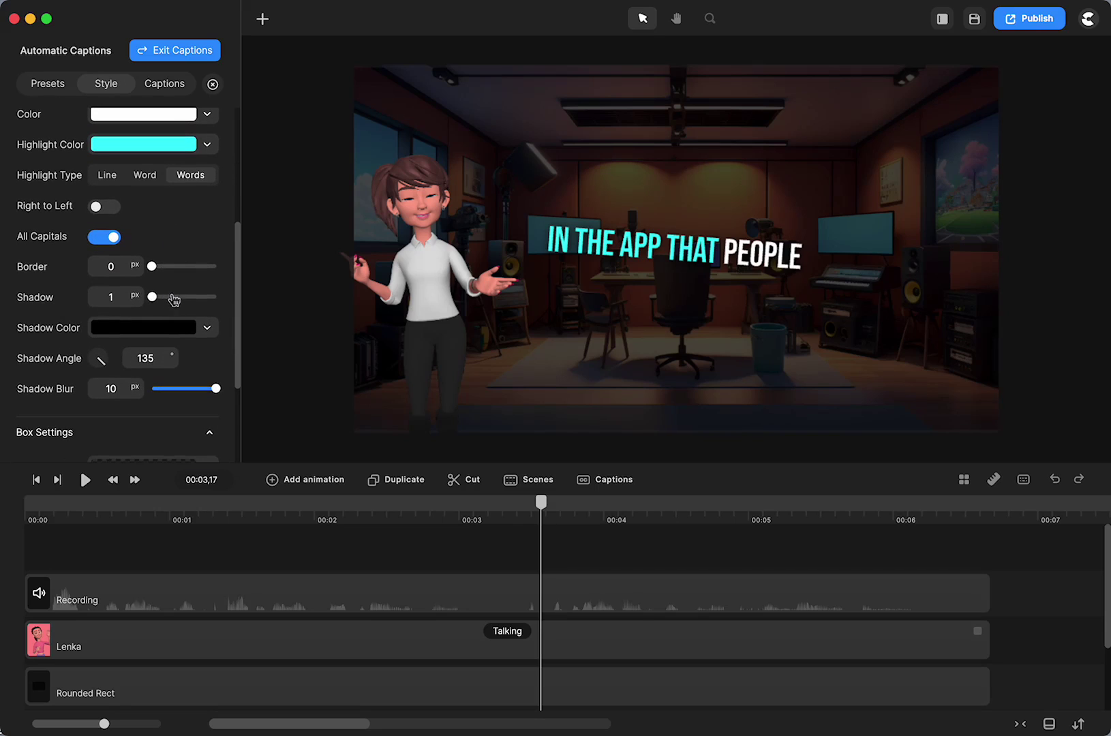
scroll(156, 297, "down", 3)
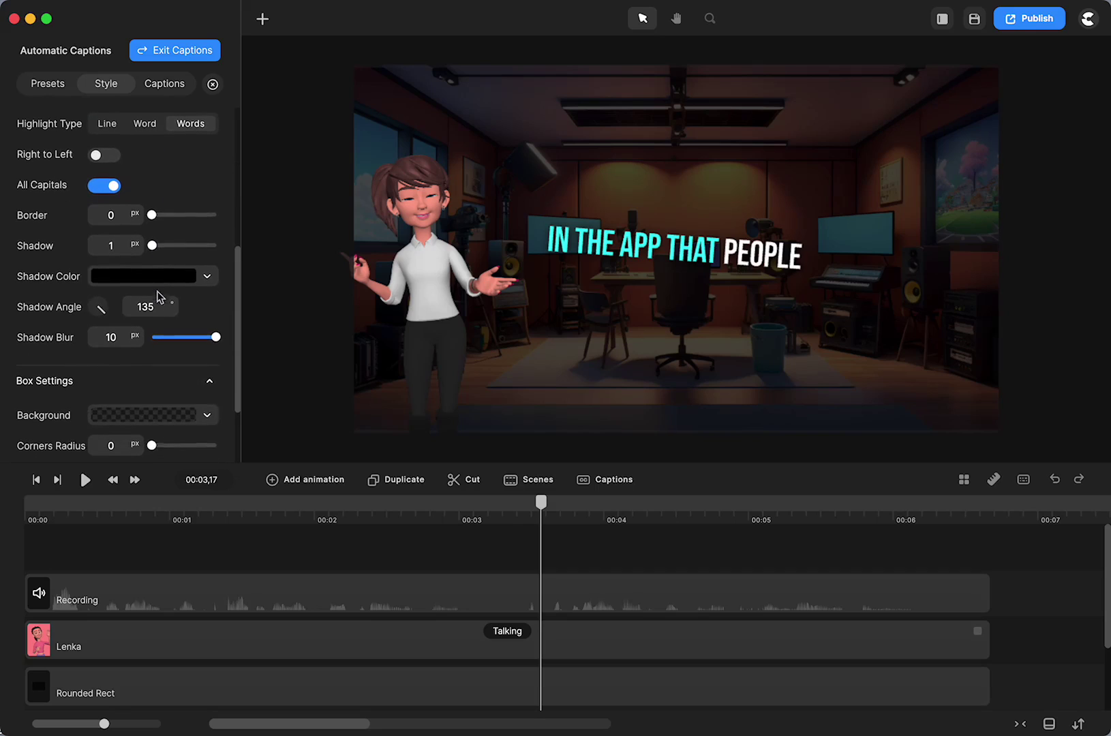
scroll(154, 345, "down", 2)
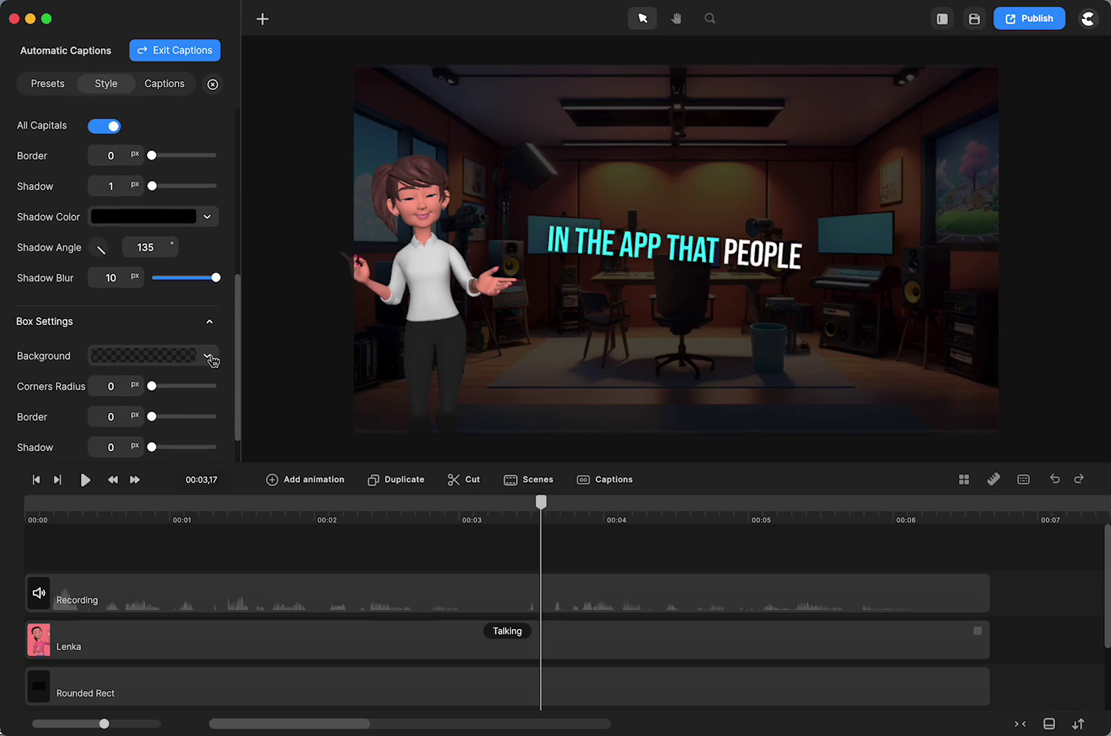
left_click(210, 358)
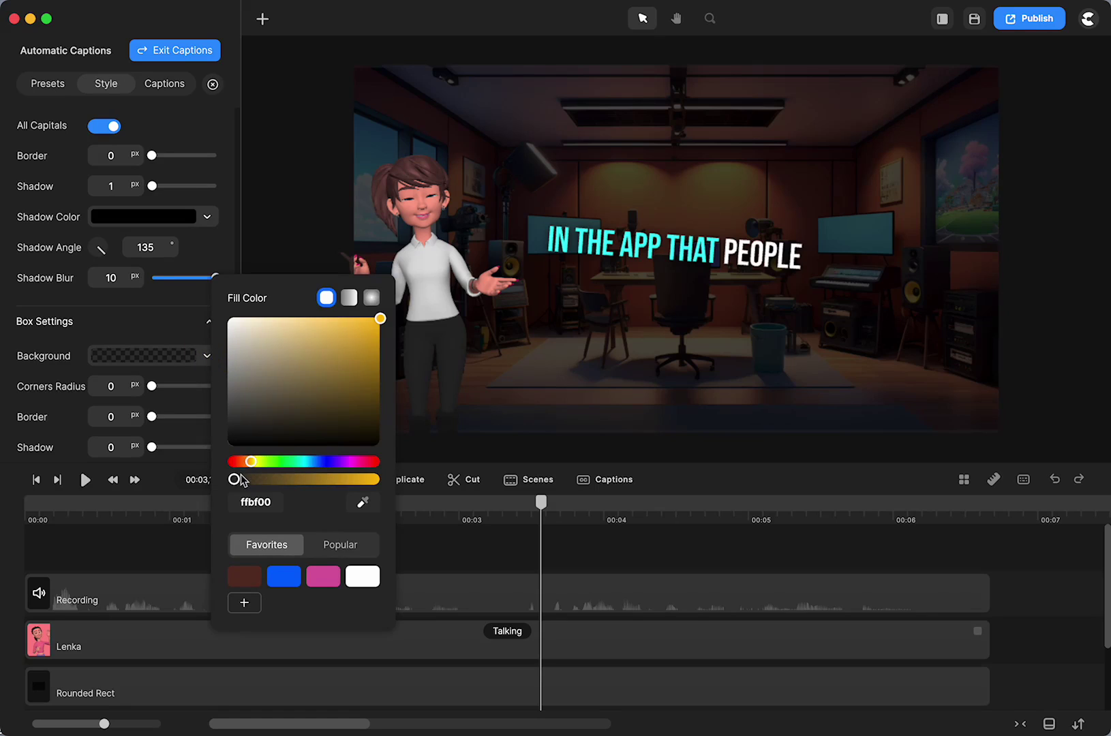
left_click_drag(234, 480, 313, 481)
left_click(234, 332)
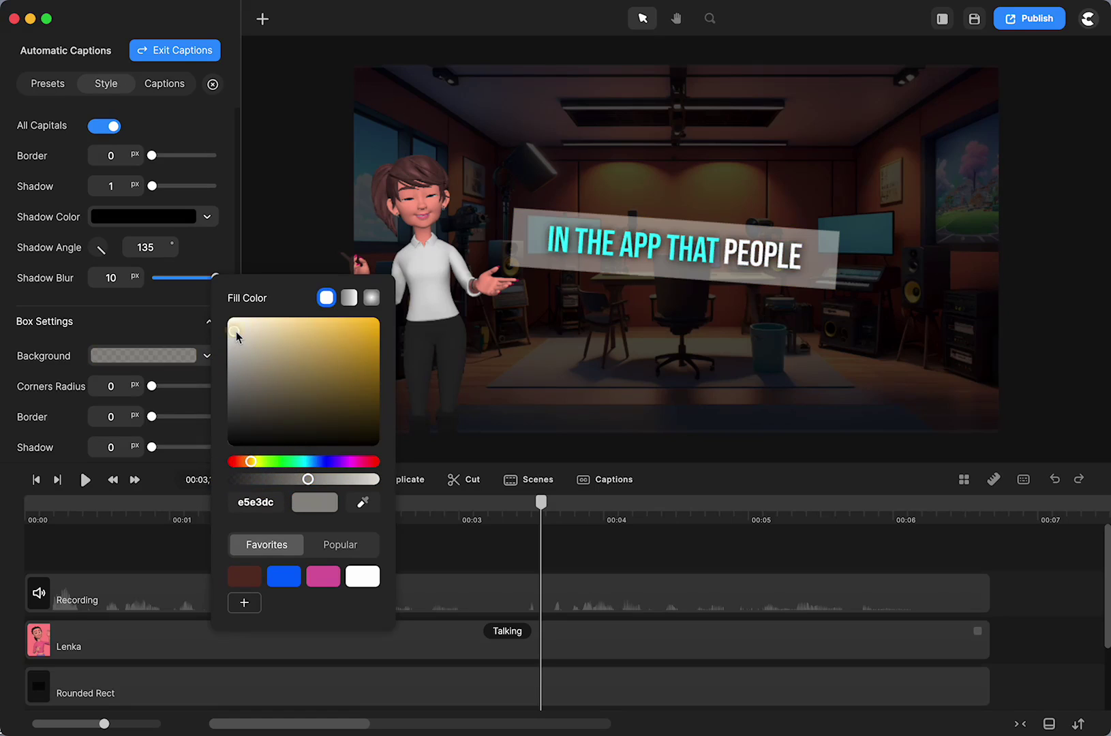
left_click_drag(236, 334, 229, 457)
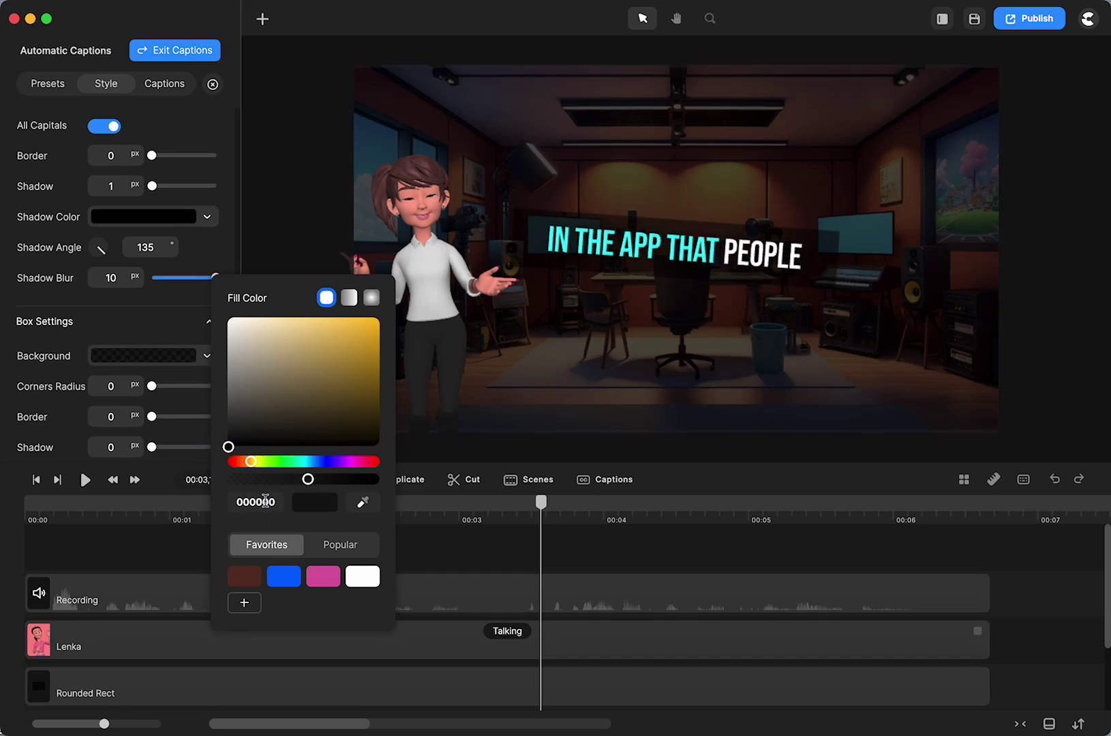
left_click_drag(238, 392, 236, 380)
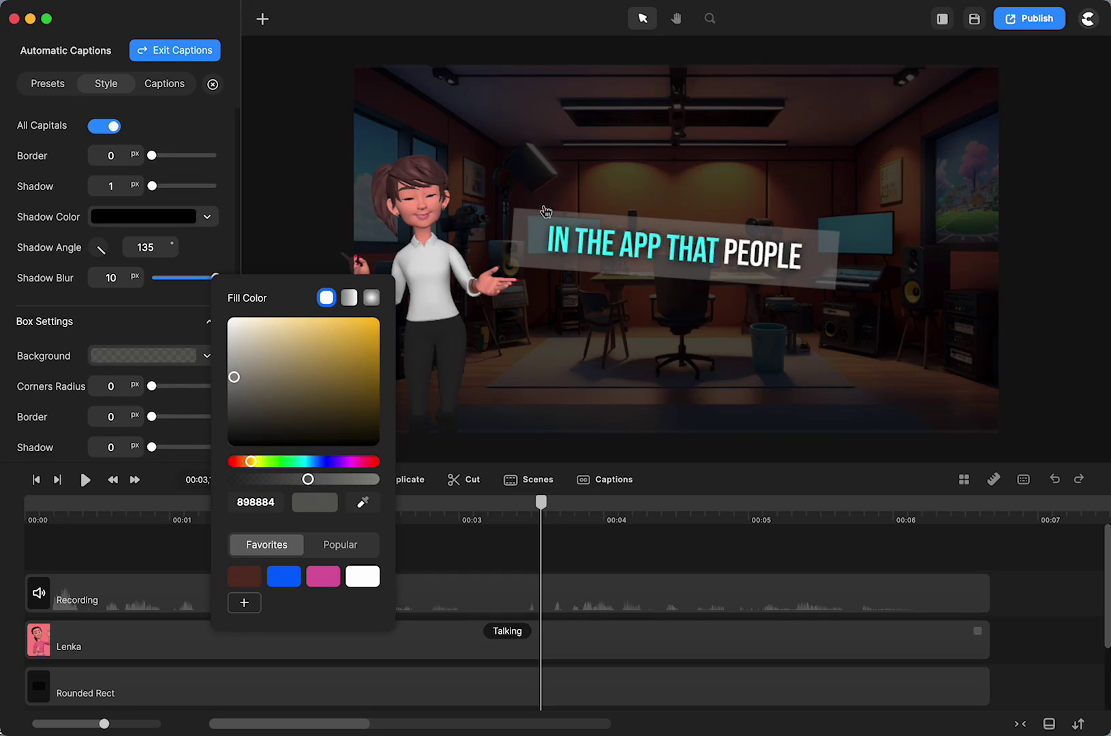
Round the caption box with a 21 px corners radius and check it on the first caption.
mouse_move(152, 386)
left_mouse_down()
mouse_move(258, 386)
mouse_move(164, 389)
left_mouse_up()
scroll(164, 415, "down", 1)
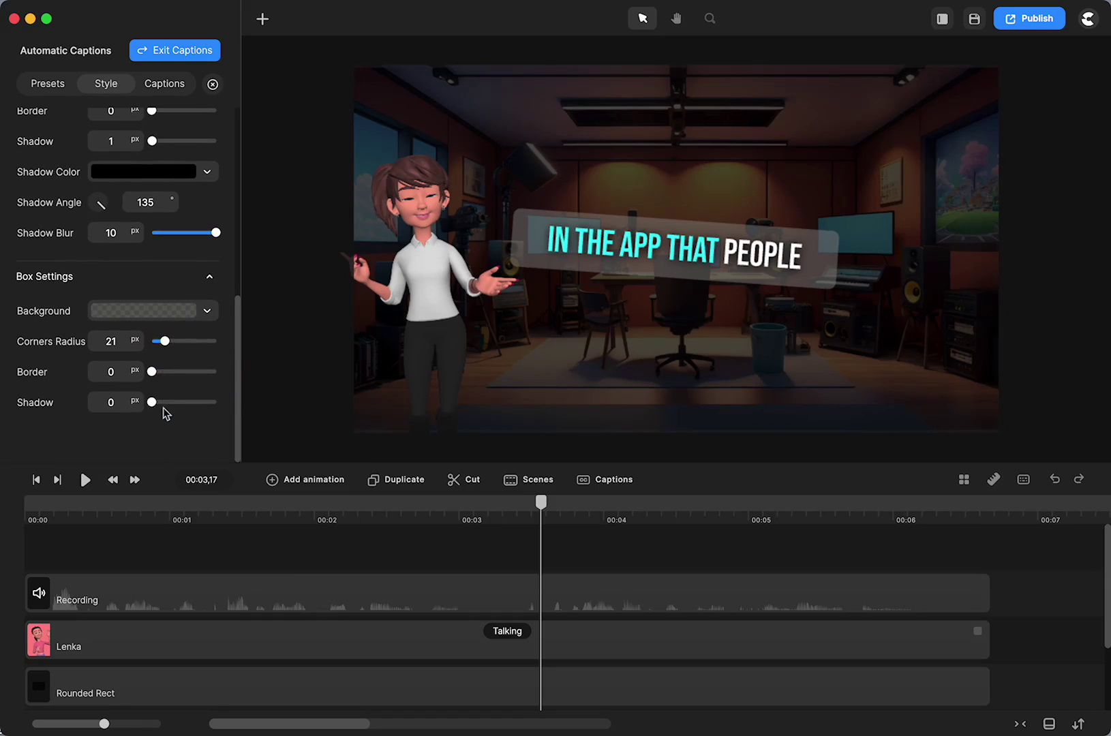
scroll(144, 348, "up", 5)
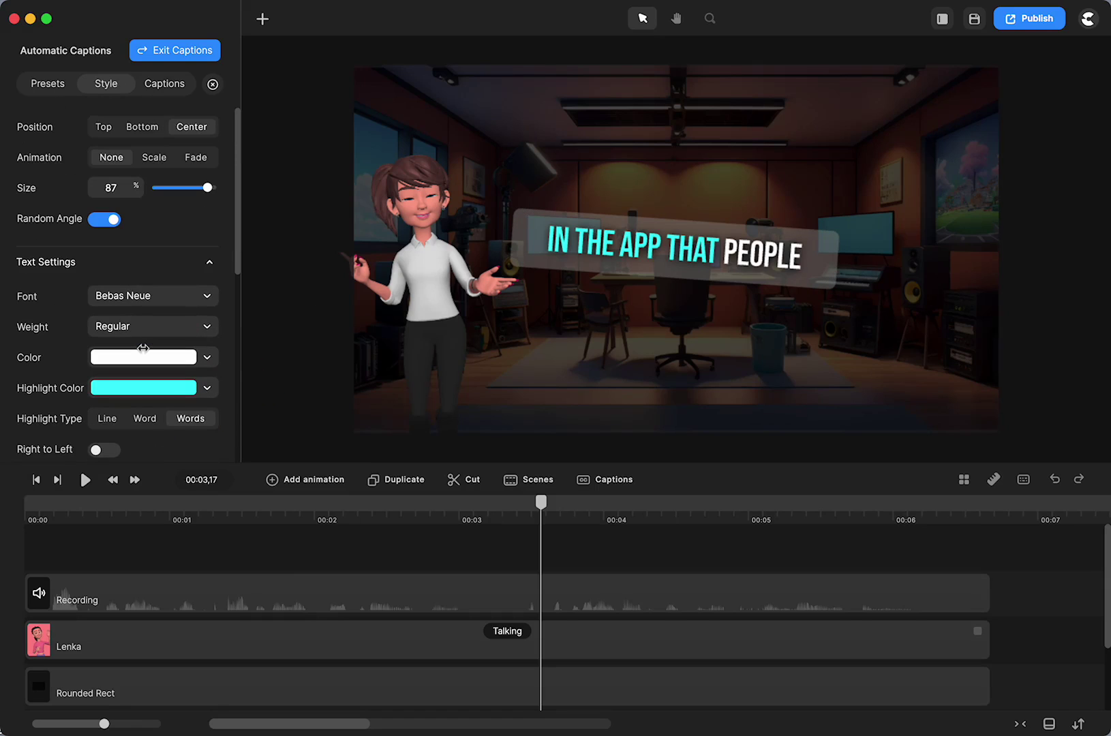
left_click(257, 508)
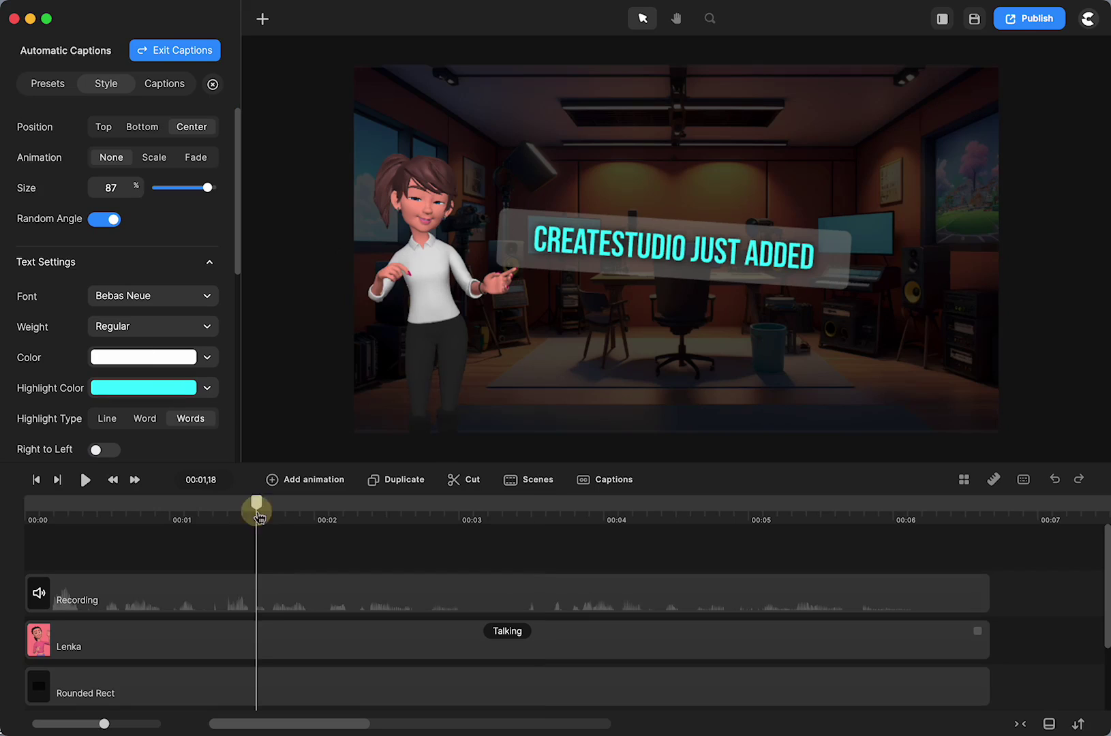
Open the caption texts, try "Create Studio" as two words in the first caption, and restore "CreateStudio".
left_click(164, 84)
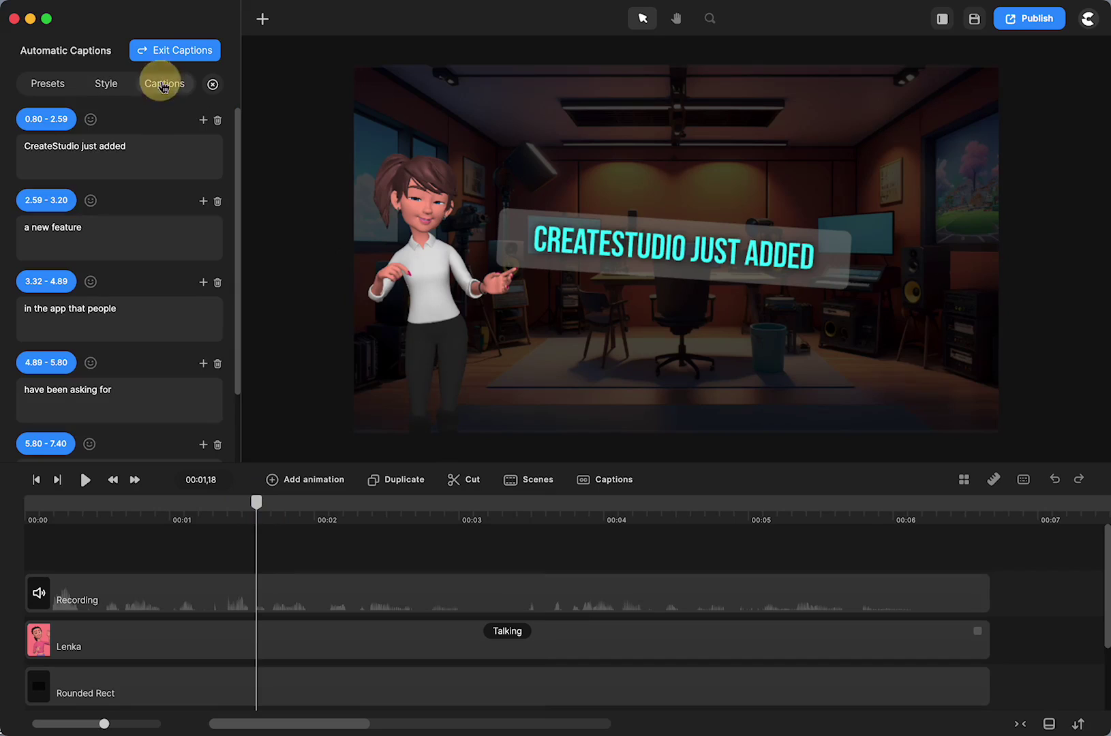
left_click(53, 143)
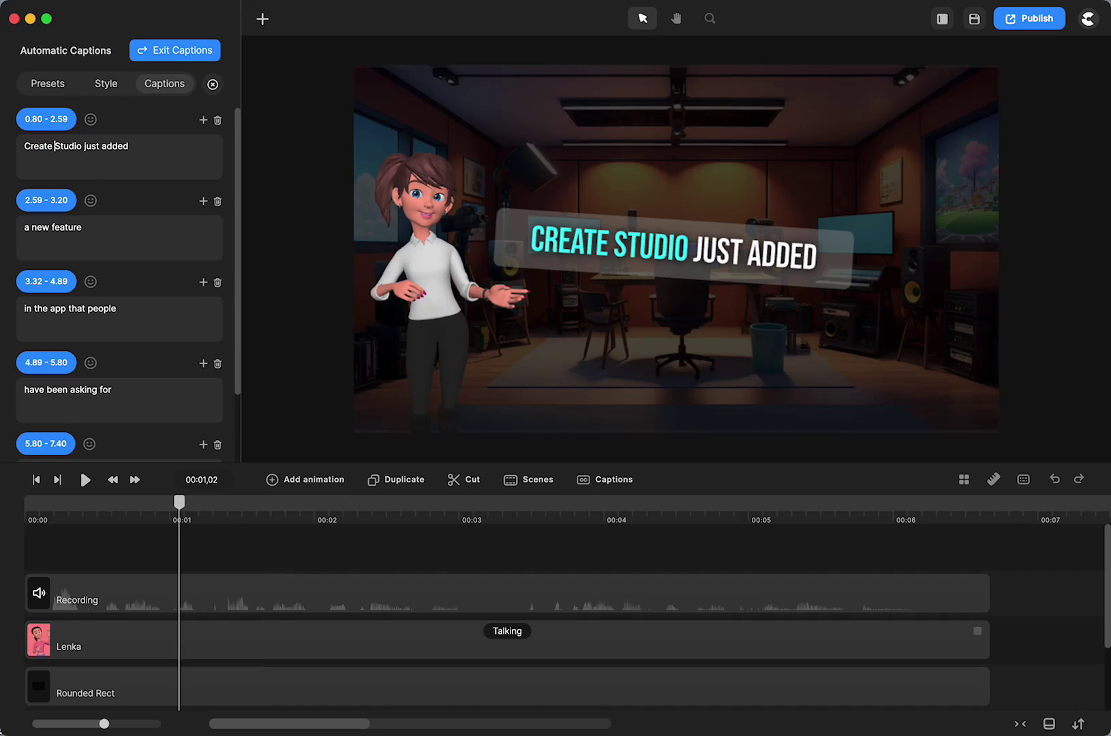
key("Delete")
type("s")
key("BackSpace")
key("BackSpace")
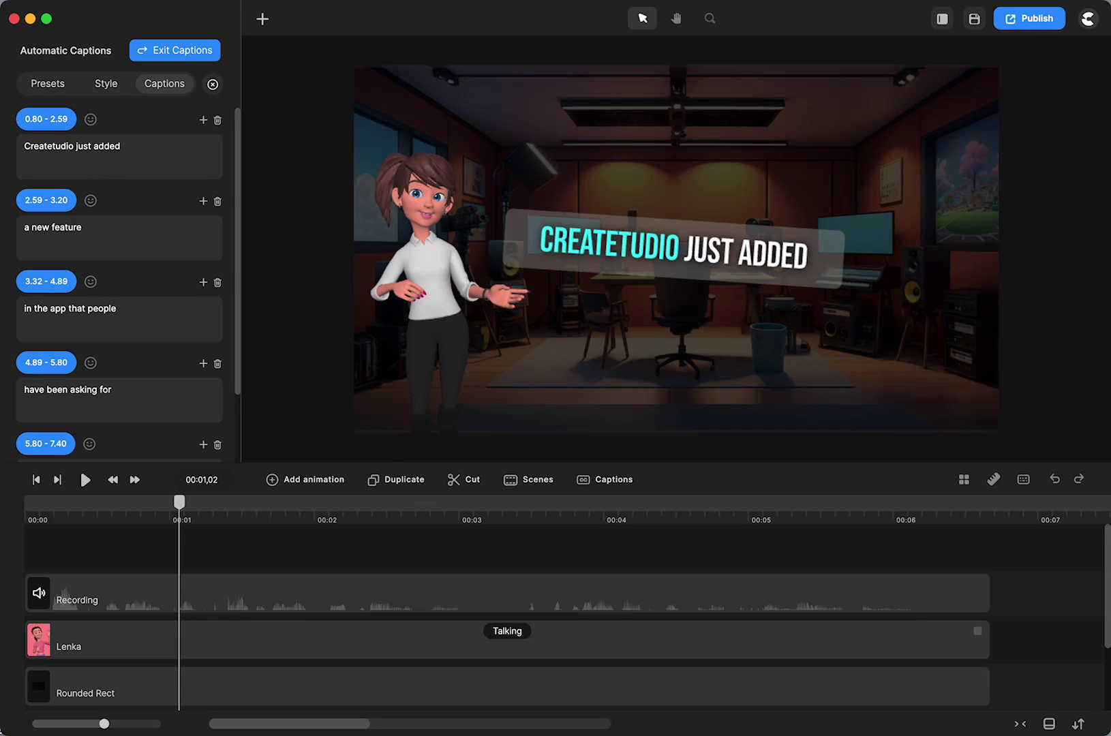
type("S")
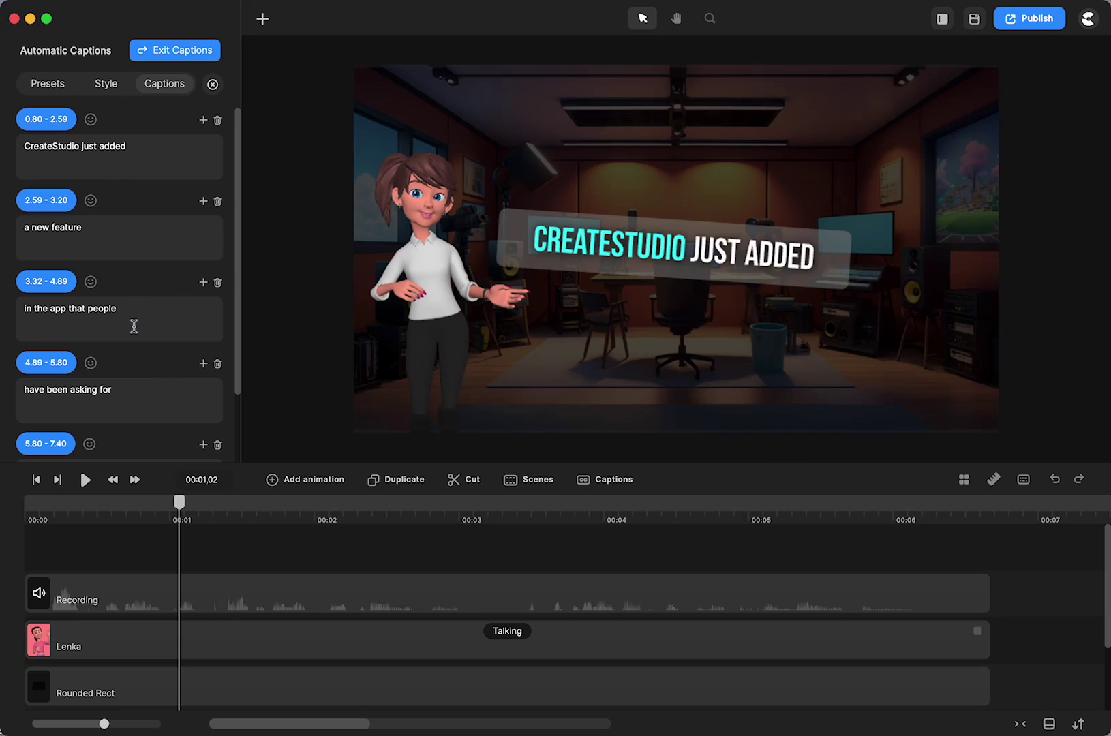
Add a new caption after "in the app that people" and move the words "that people" into it.
left_click(204, 283)
left_click_drag(127, 315, 68, 311)
key("super+x")
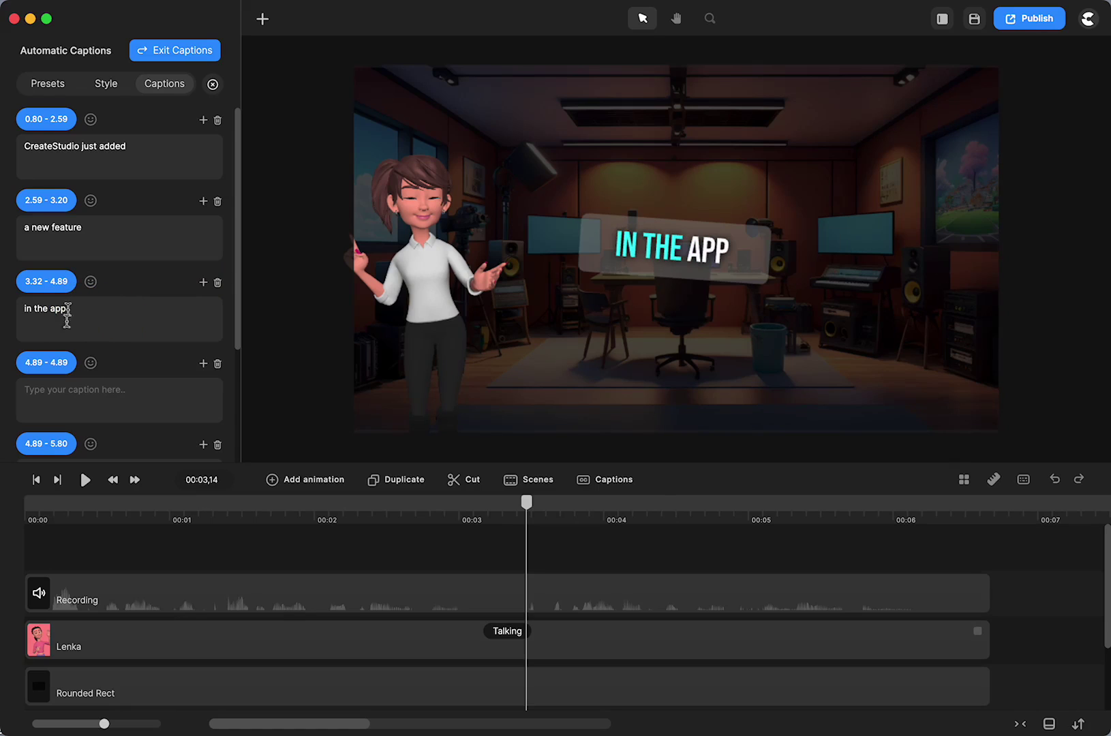
left_click(57, 405)
key("super+v")
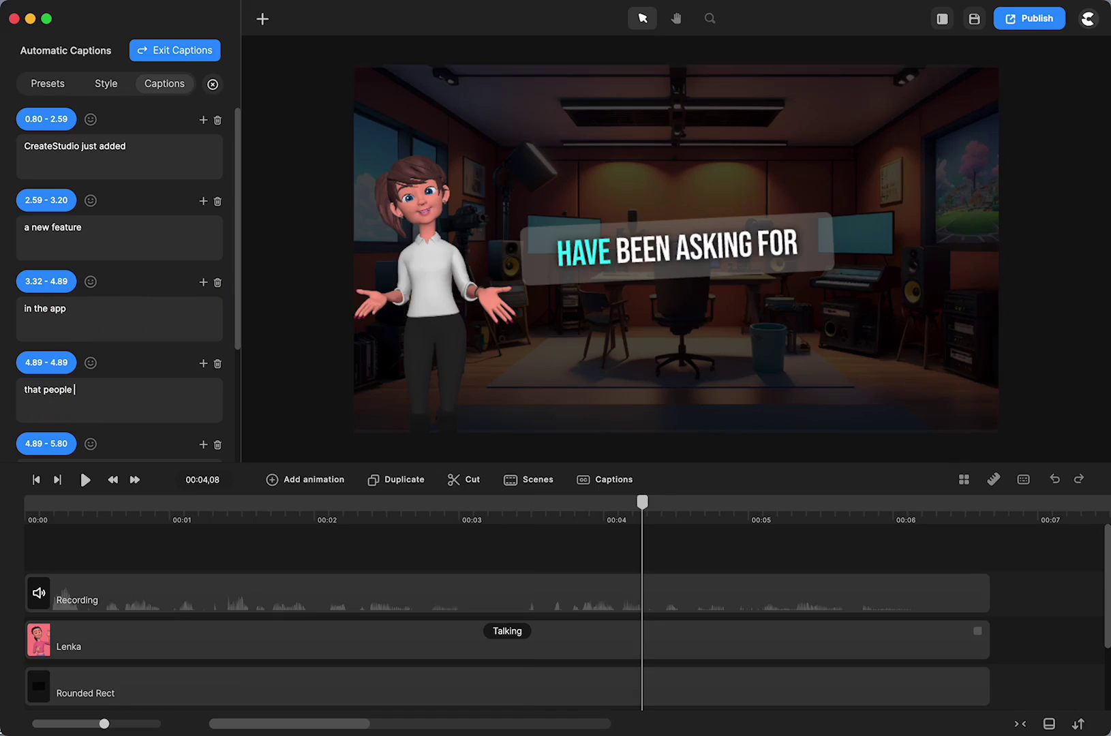
Extend the new caption to "that people have been" and remove "have been" from the caption that follows it.
type("have been")
scroll(119, 287, "down", 3)
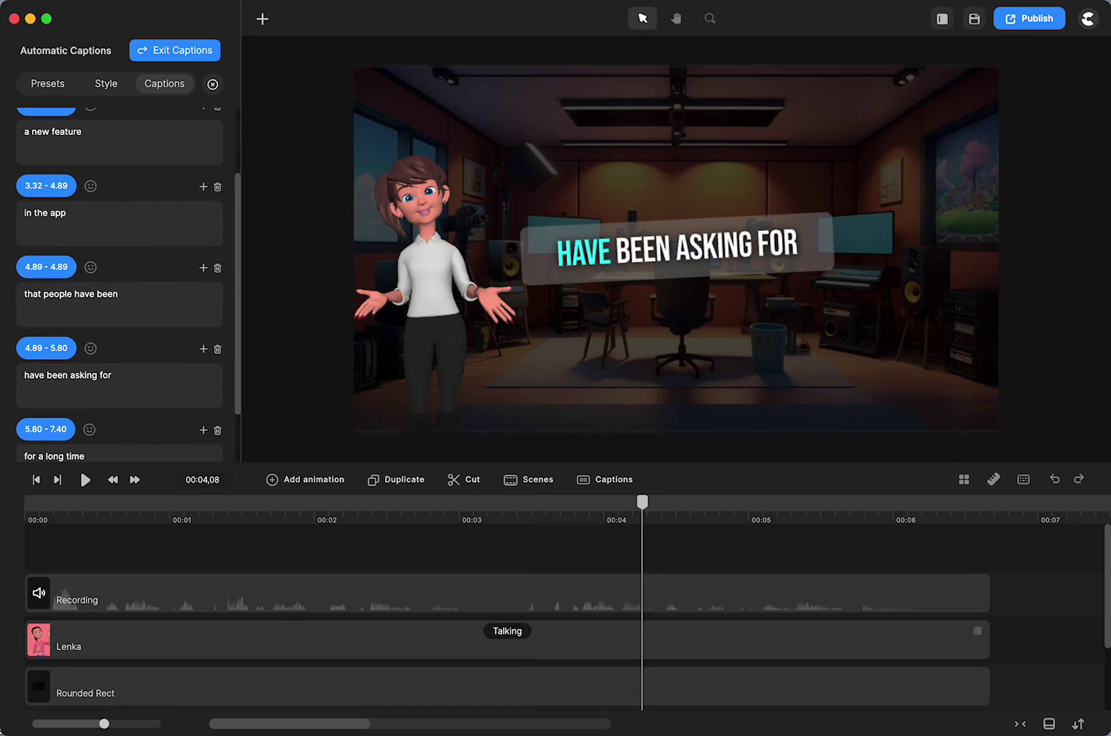
left_click_drag(73, 379, 12, 375)
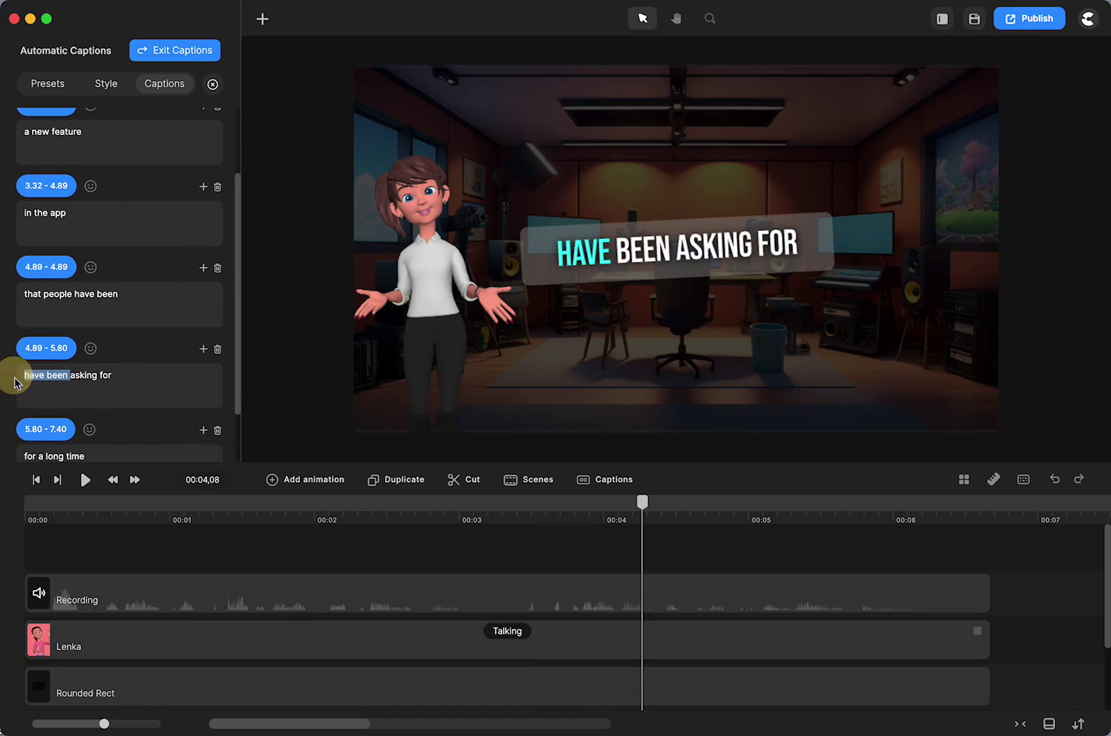
key("BackSpace")
Examine the start and end timing of the "asking for" caption.
left_click_drag(642, 508, 154, 571)
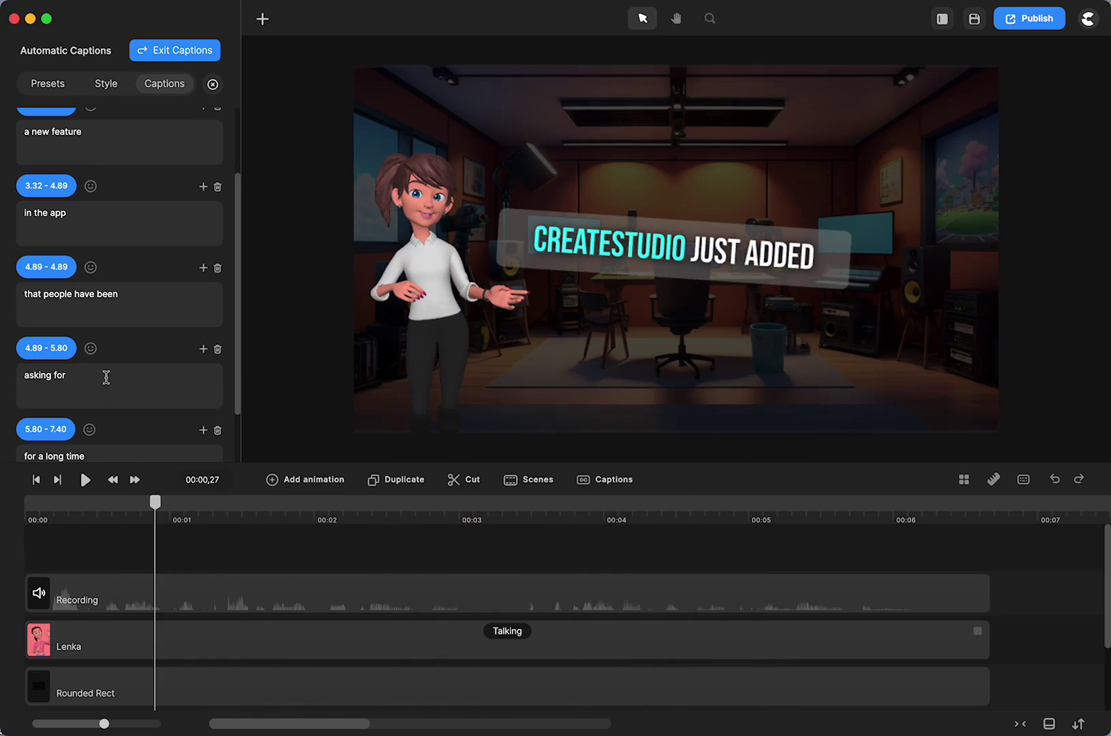
left_click(47, 350)
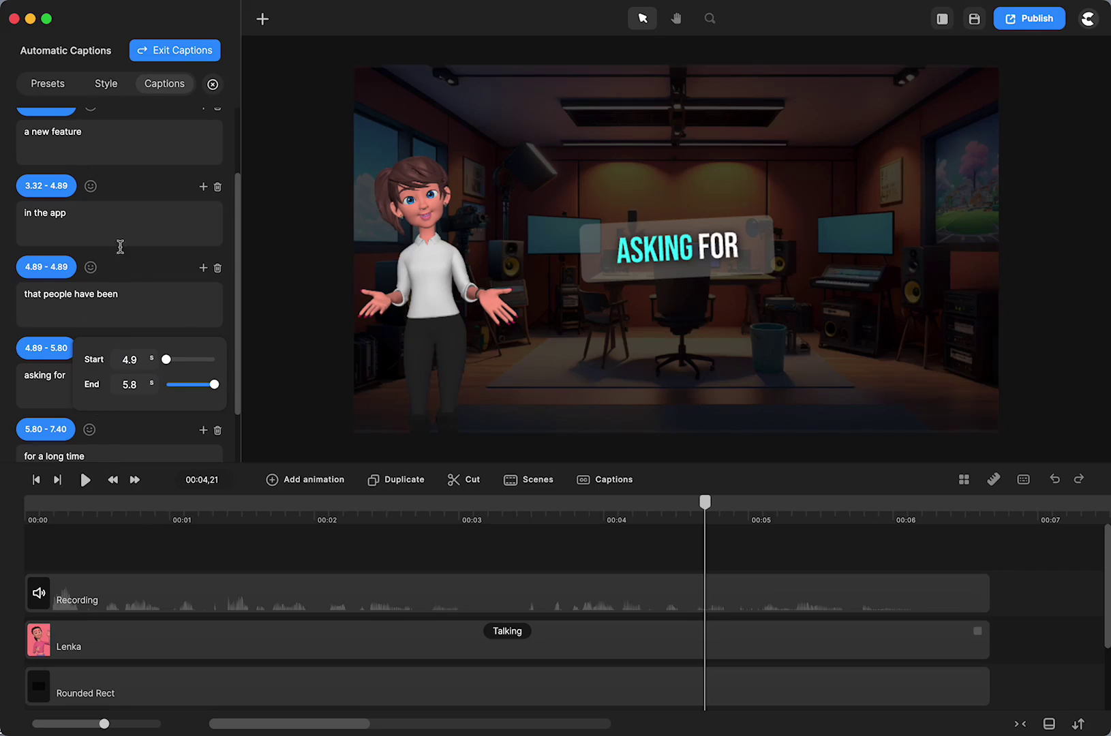
left_click(235, 564)
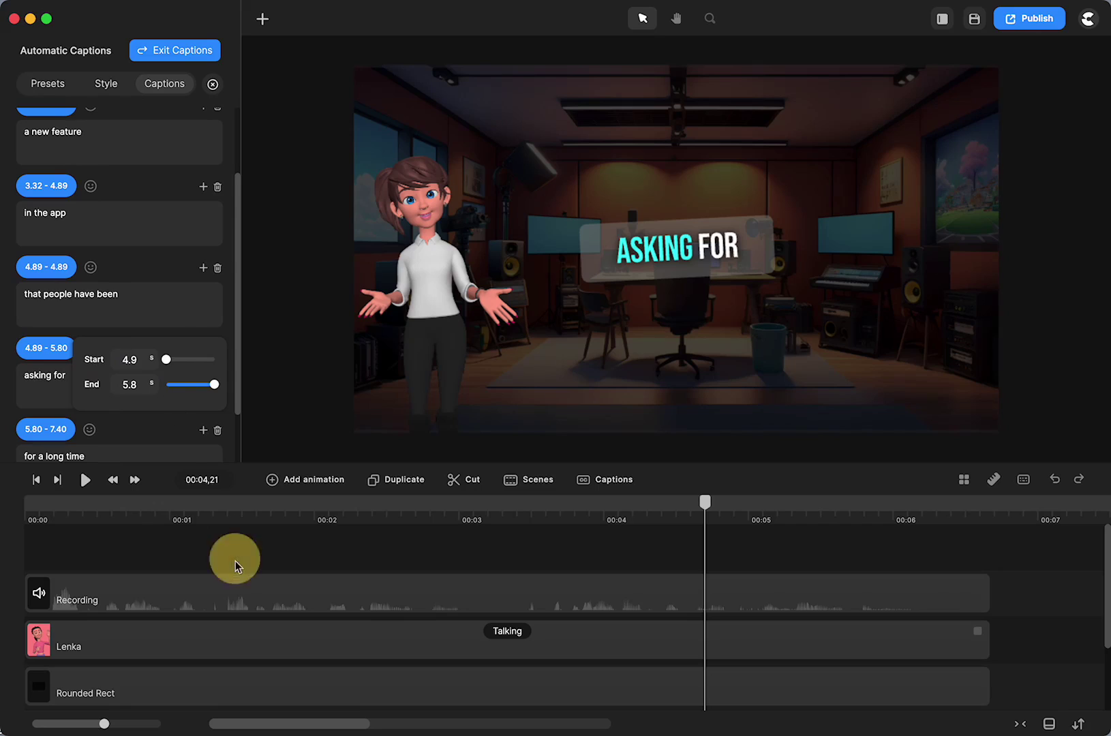
scroll(112, 212, "up", 3)
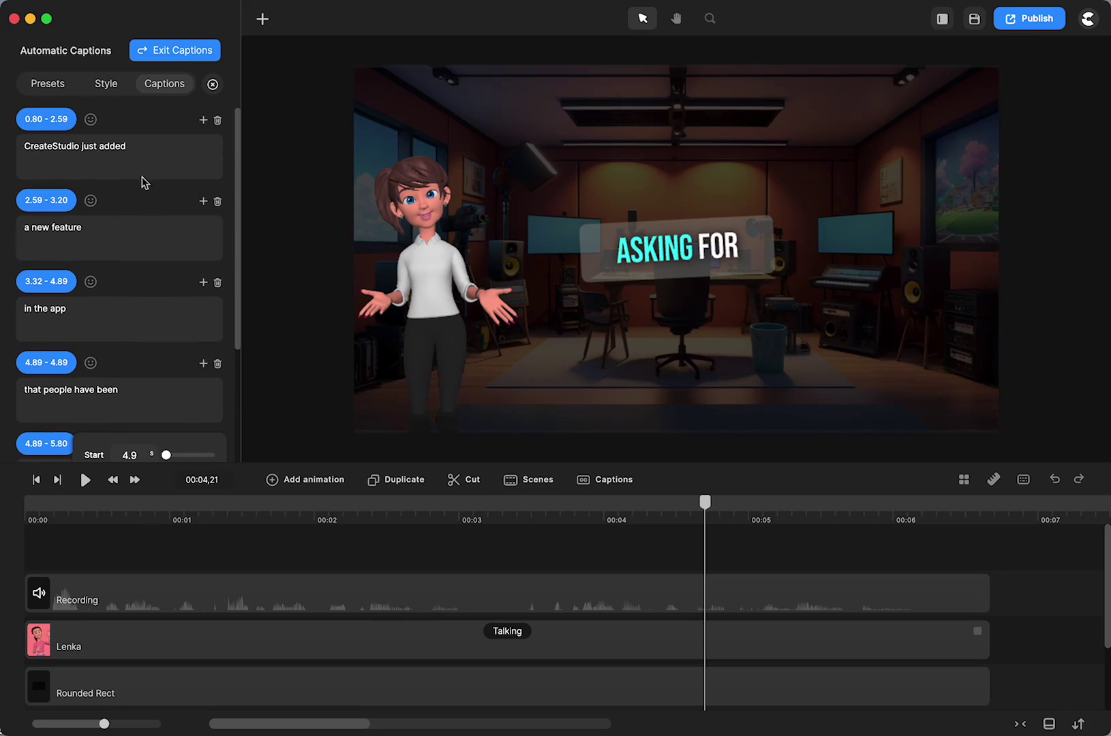
Add a thumbs-up emoji to the first caption, "CreateStudio just added".
left_click(97, 504)
left_click(91, 119)
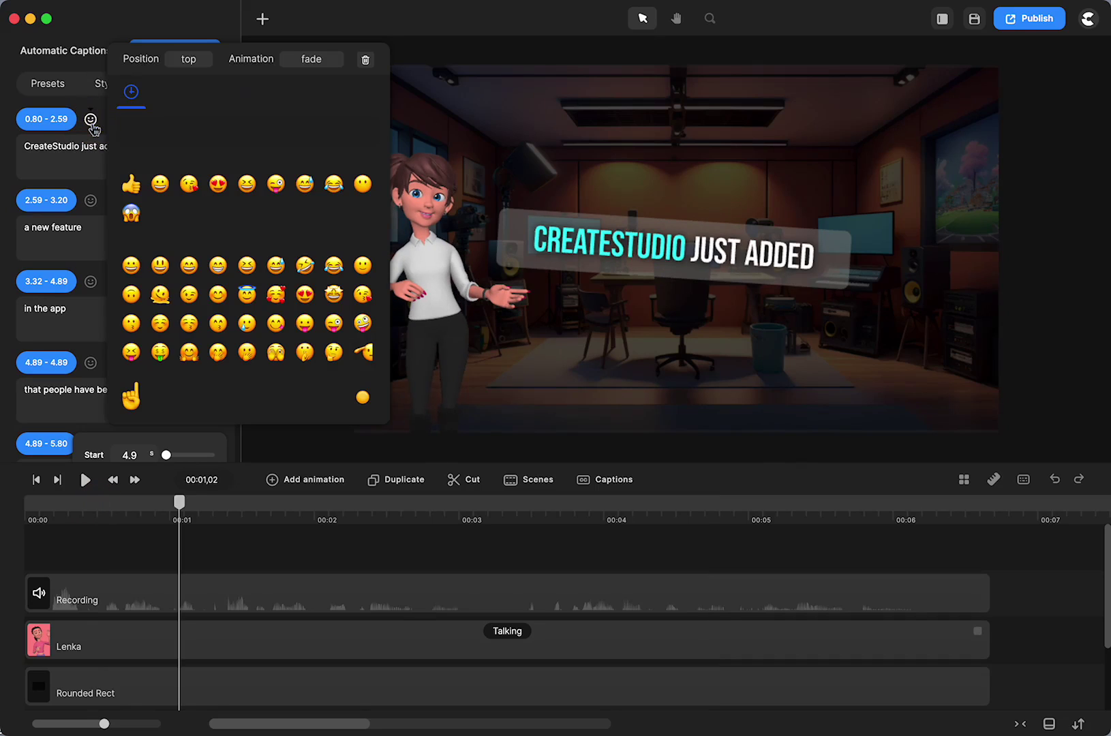
left_click(131, 184)
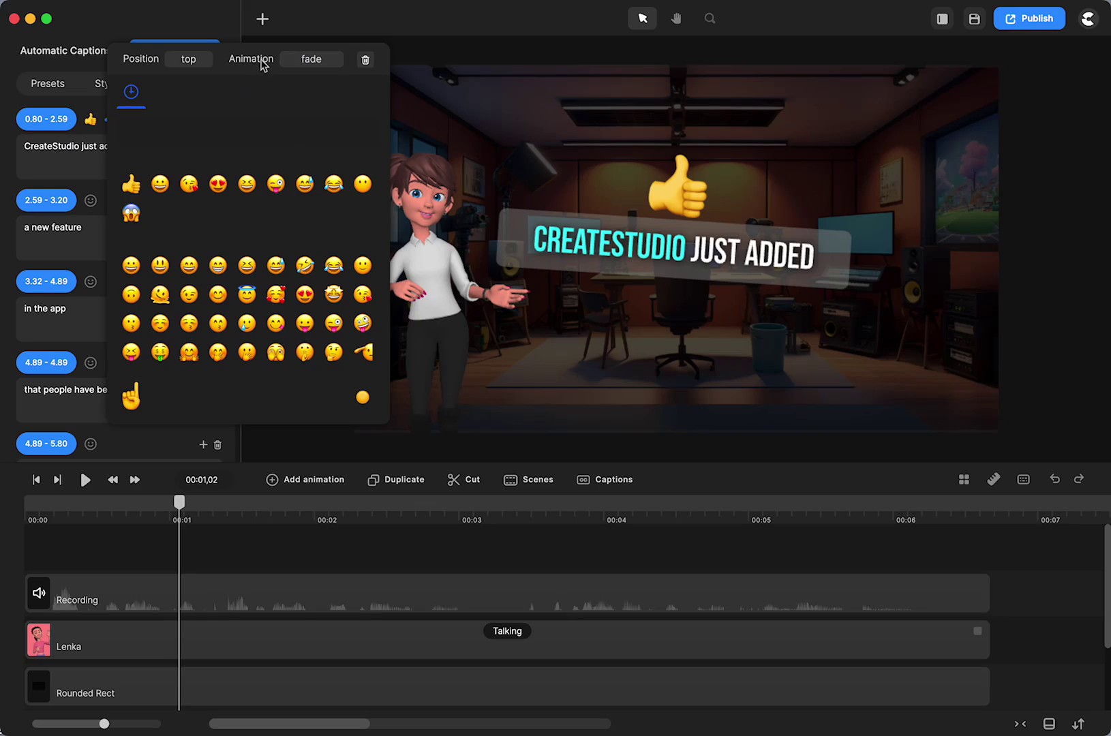
left_click(71, 169)
mouse_move(114, 120)
left_mouse_down()
mouse_move(132, 119)
mouse_move(96, 124)
mouse_move(124, 117)
mouse_move(114, 122)
left_mouse_up()
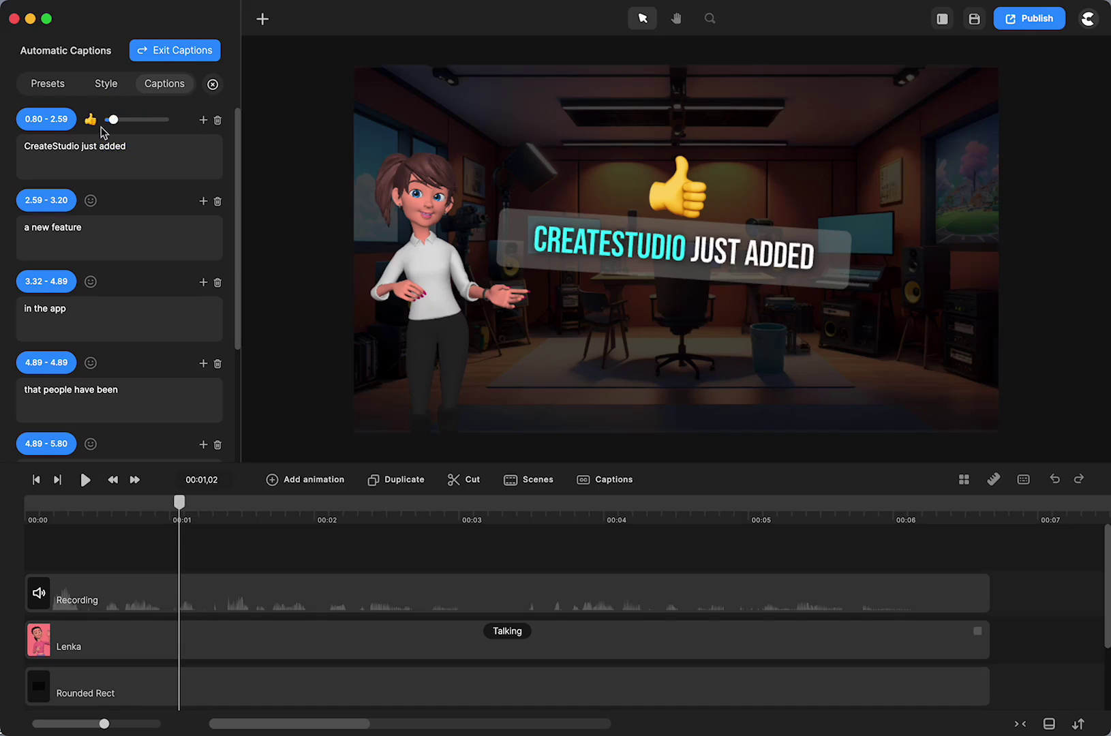
Replace the first caption's thumbs-up emoji with a beaming face emoji and reopen its emoji options.
left_click(90, 120)
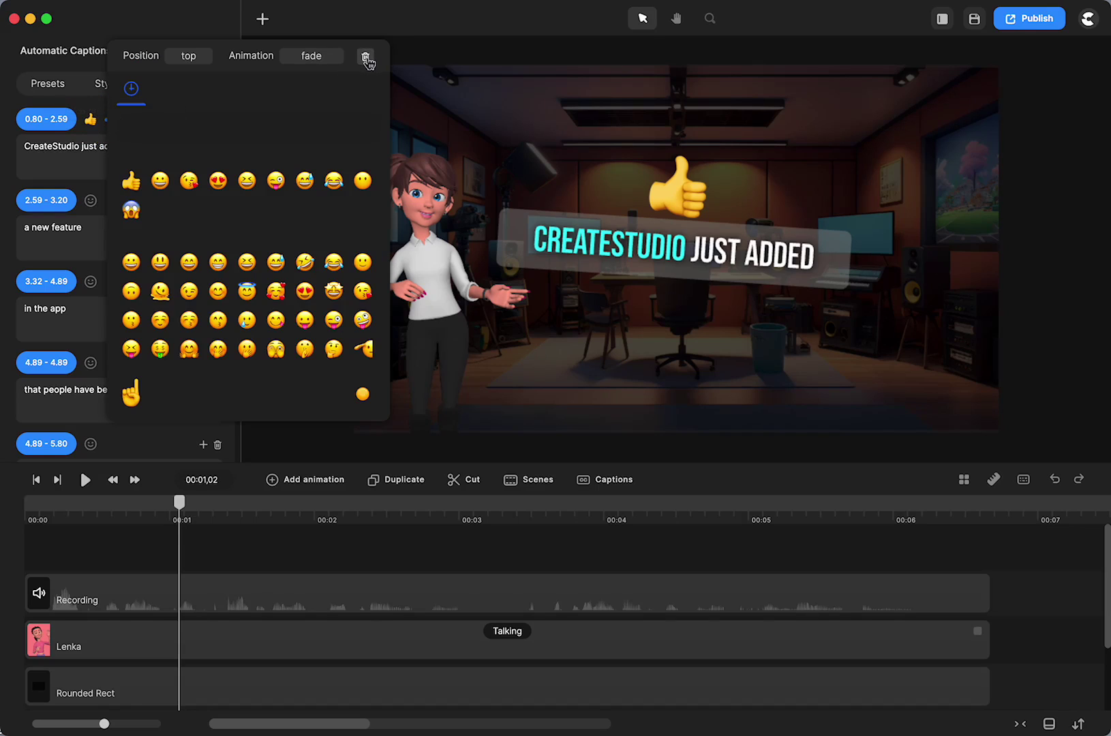
left_click(366, 59)
left_click(219, 263)
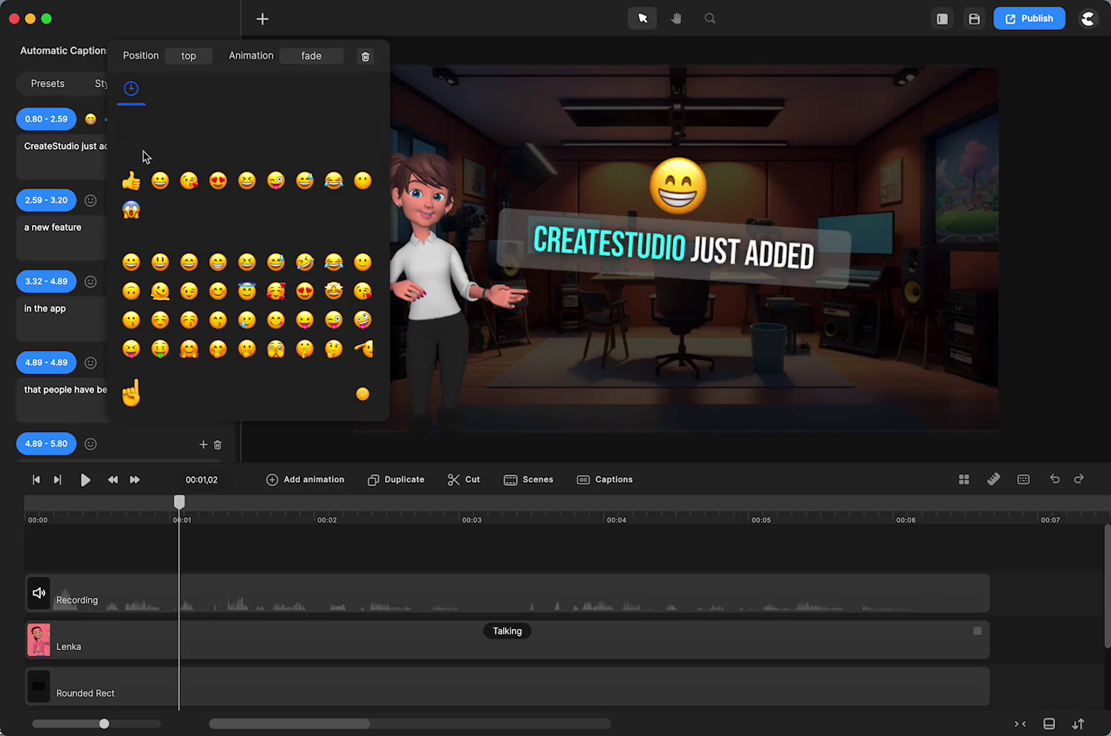
left_click(91, 121)
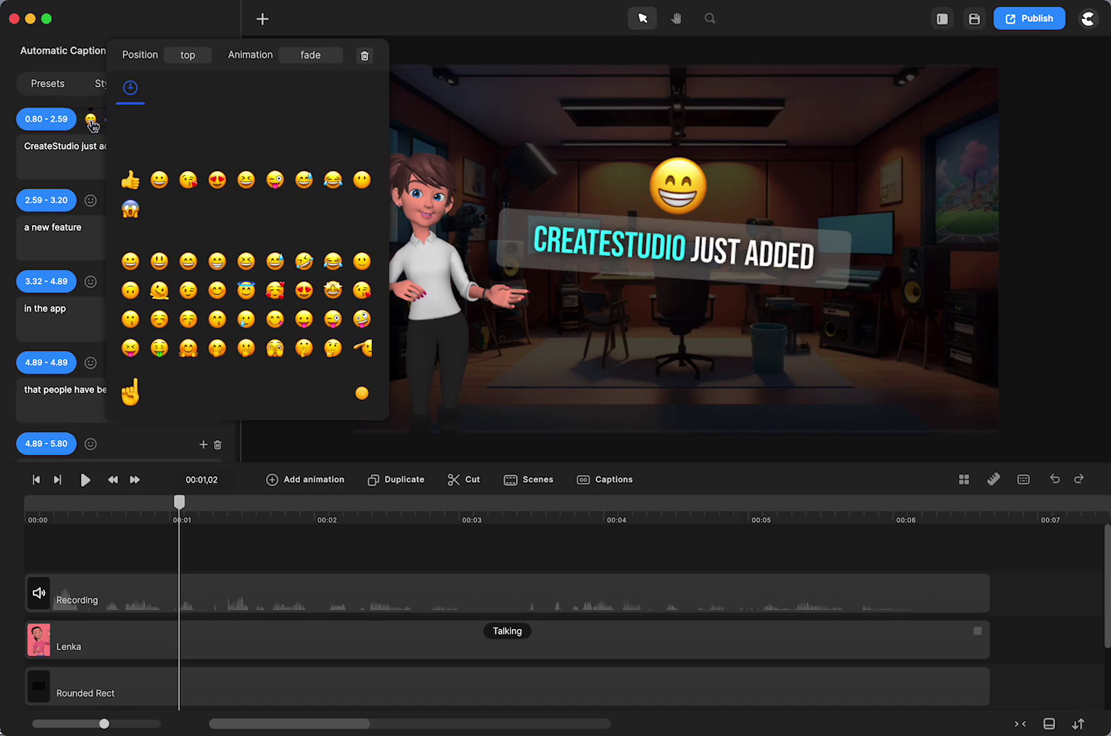
left_click(280, 538)
left_click(91, 123)
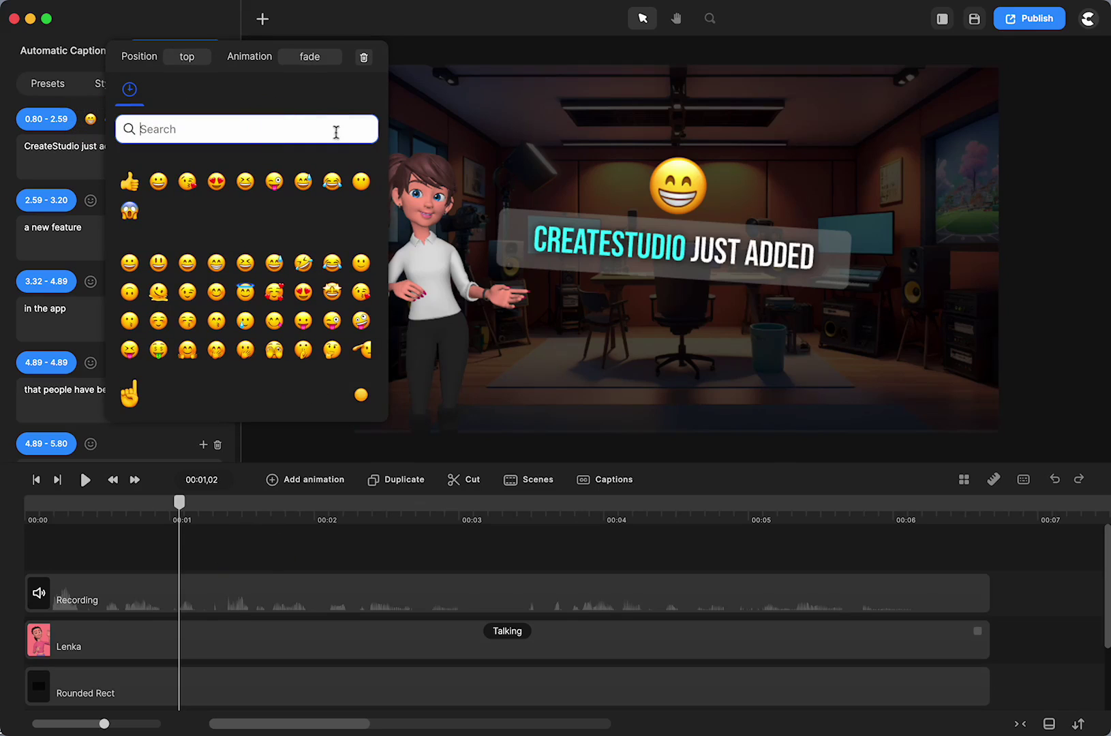
left_click(315, 104)
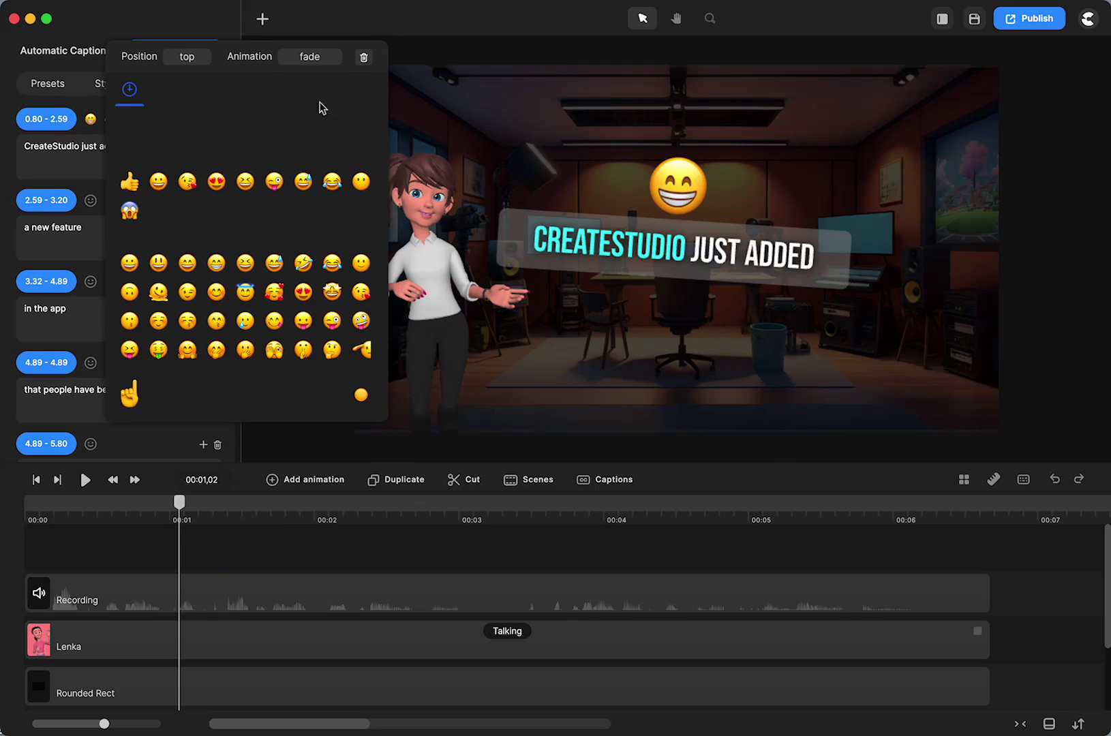
left_click(46, 120)
left_click(45, 153)
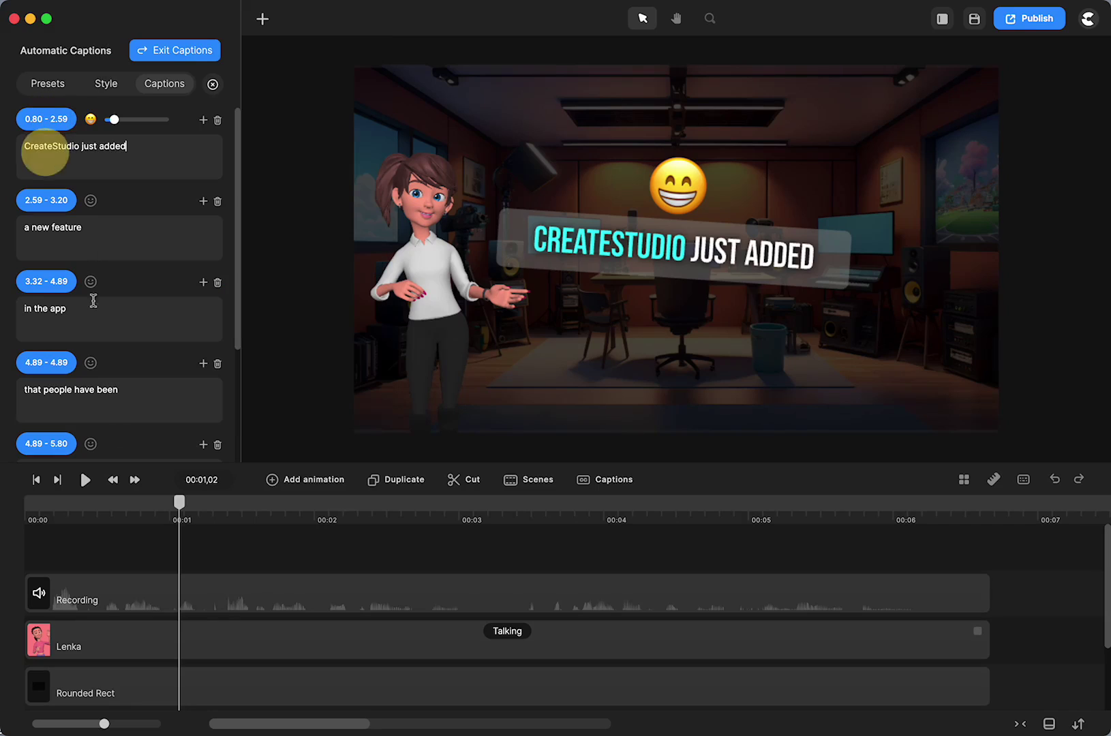
left_click(125, 587)
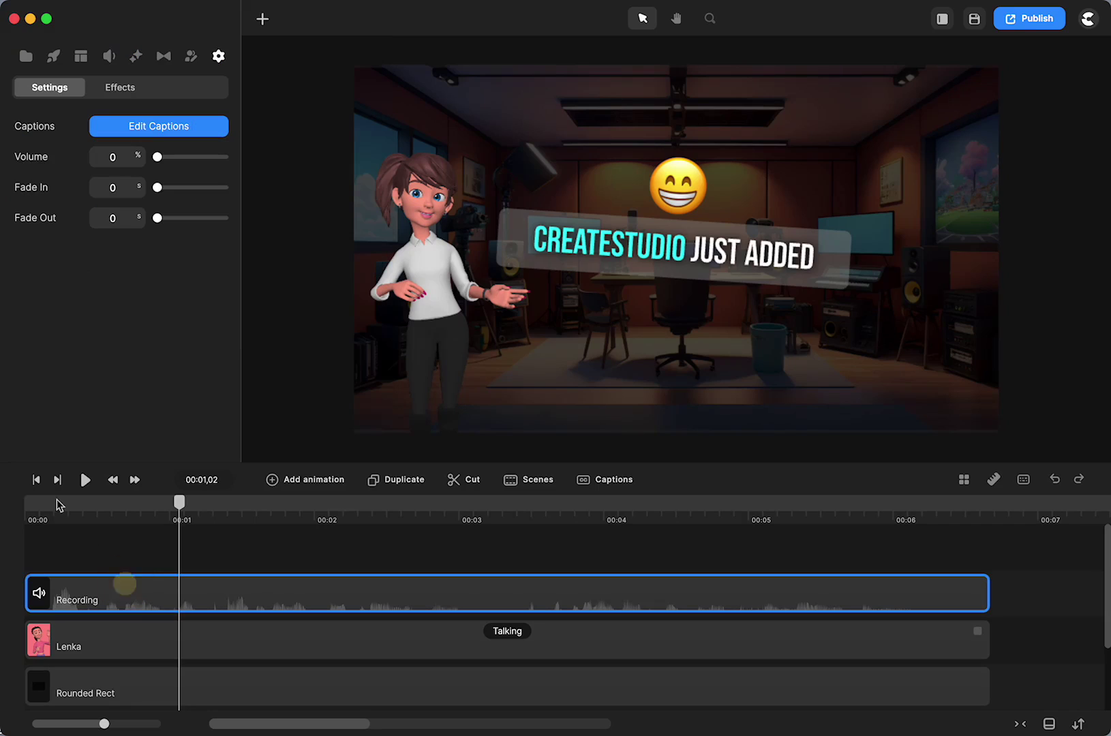
left_click(170, 129)
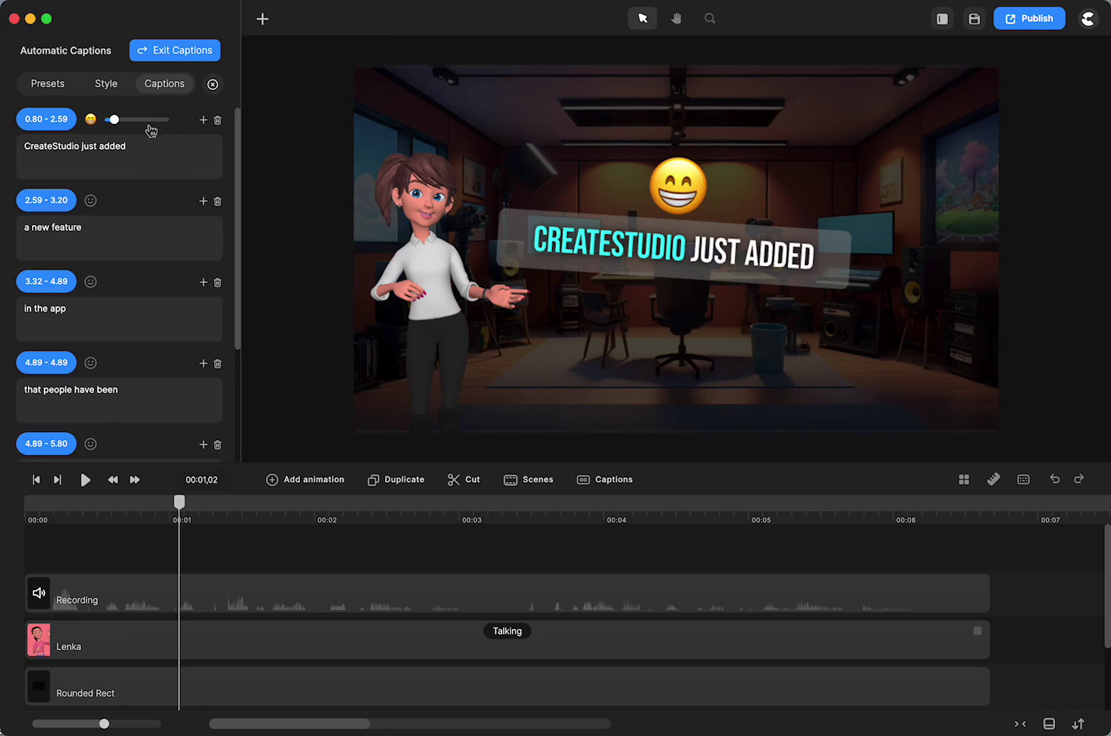
Shrink the emoji of the first caption, "CreateStudio just added", and delete it from the caption.
left_click_drag(116, 120, 96, 120)
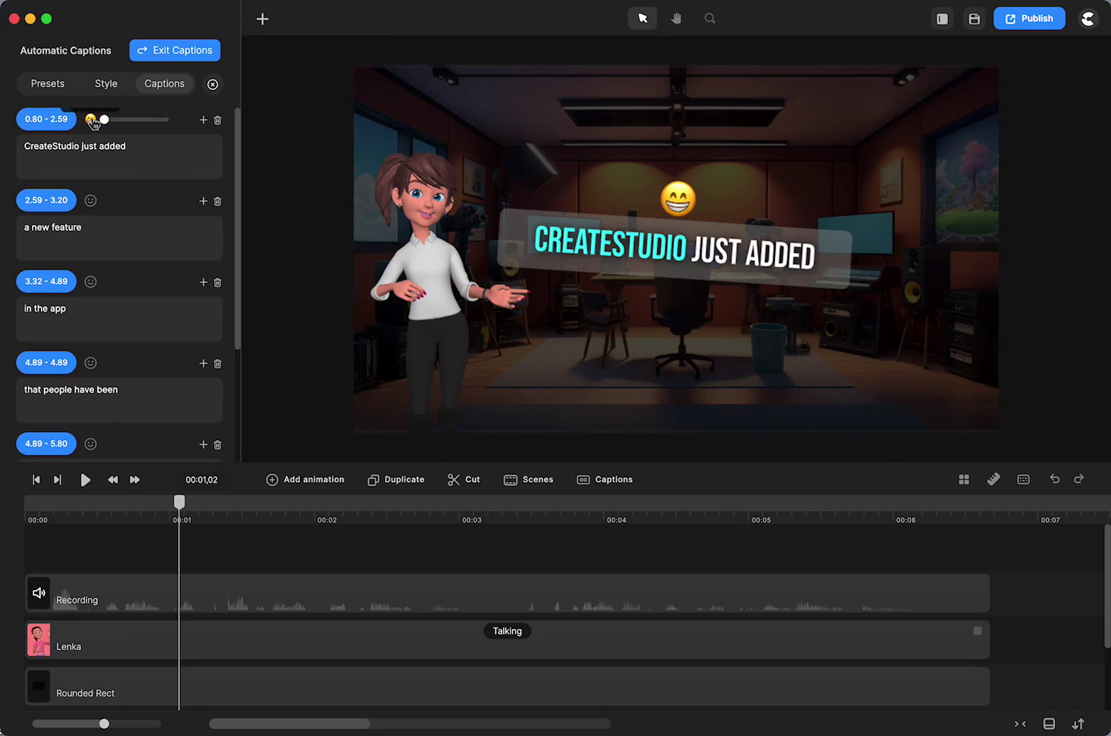
left_click(91, 120)
left_click(366, 53)
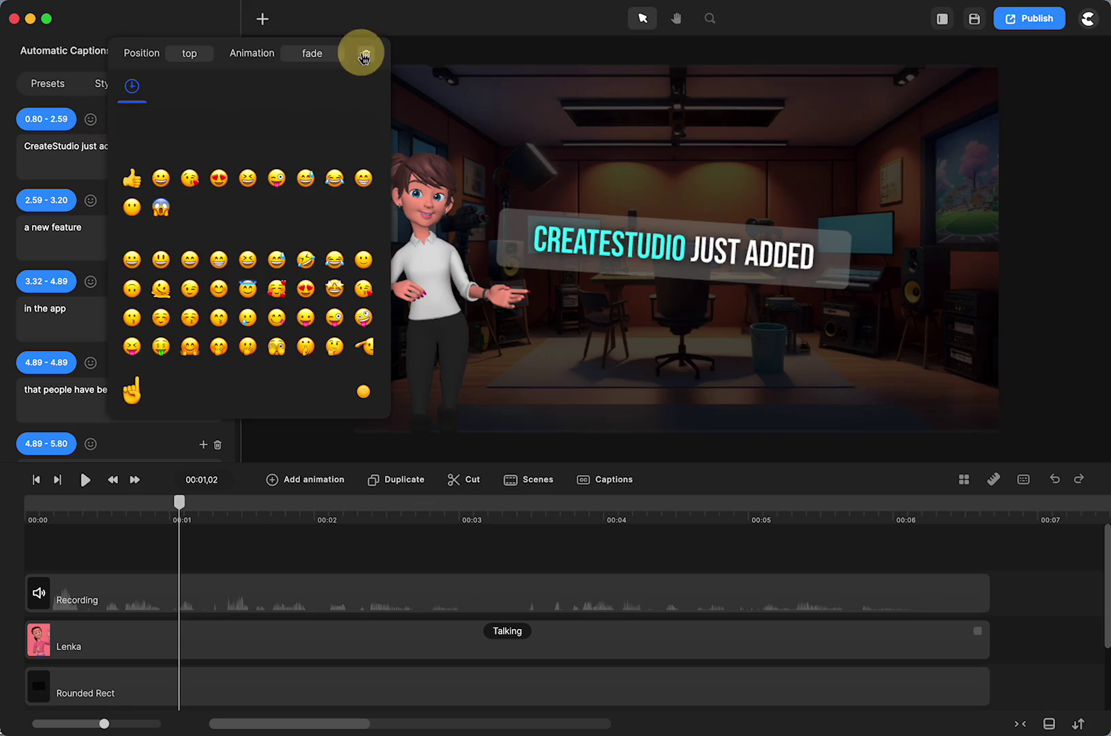
left_click(80, 159)
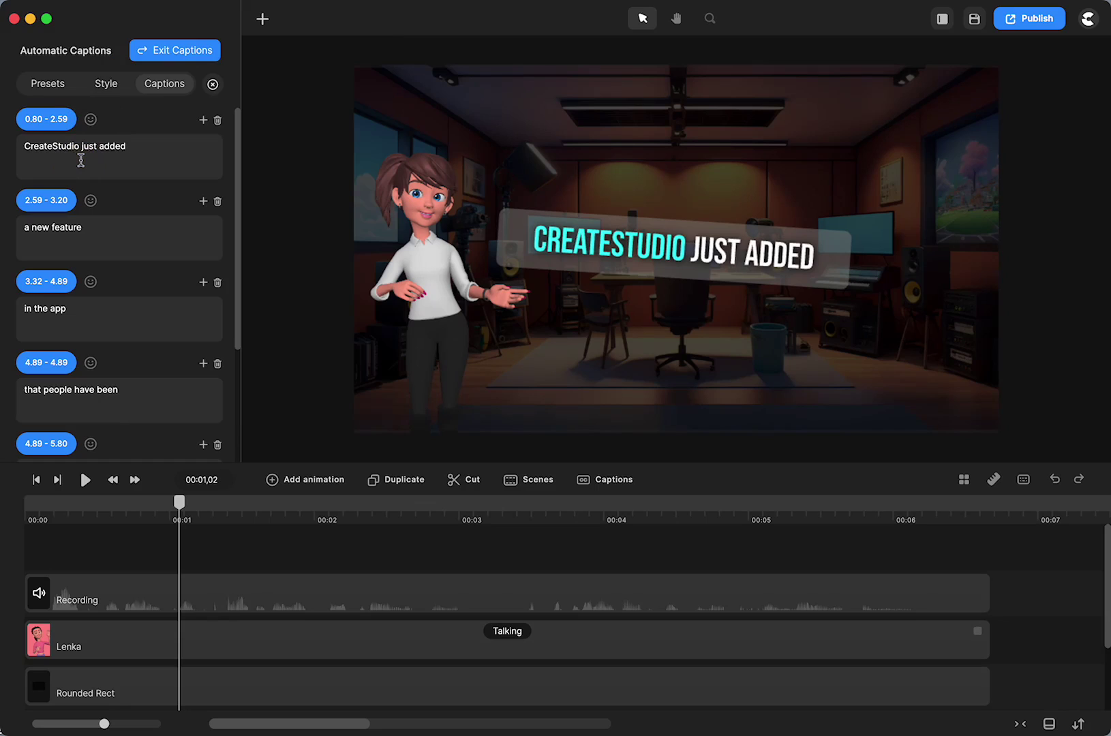
Leave caption editing, hide the Recording audio track and return the playhead to the start of the timeline.
double_click(123, 598)
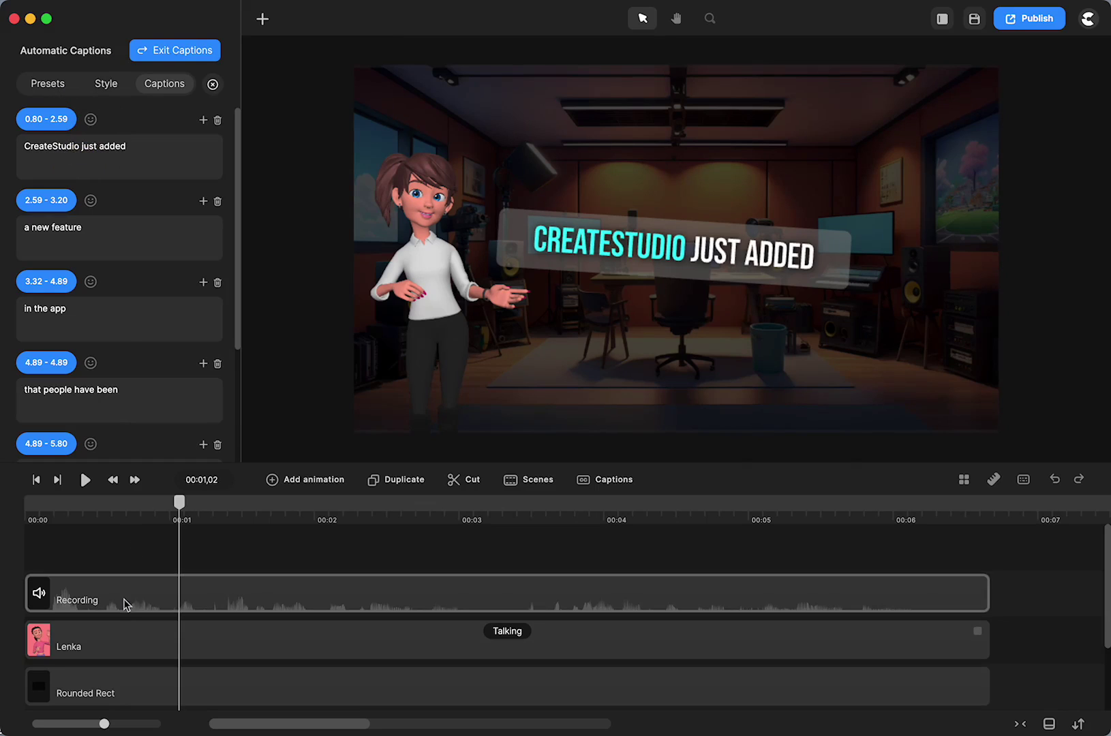
left_click(232, 569)
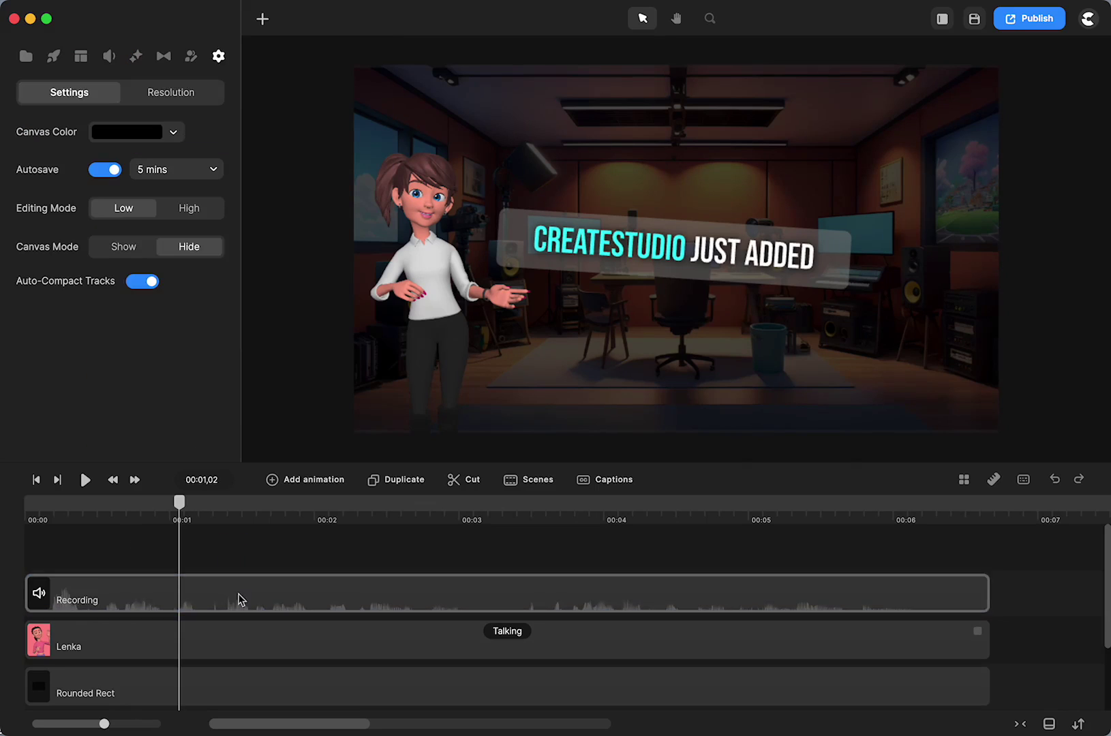
left_click(238, 598)
right_click(238, 594)
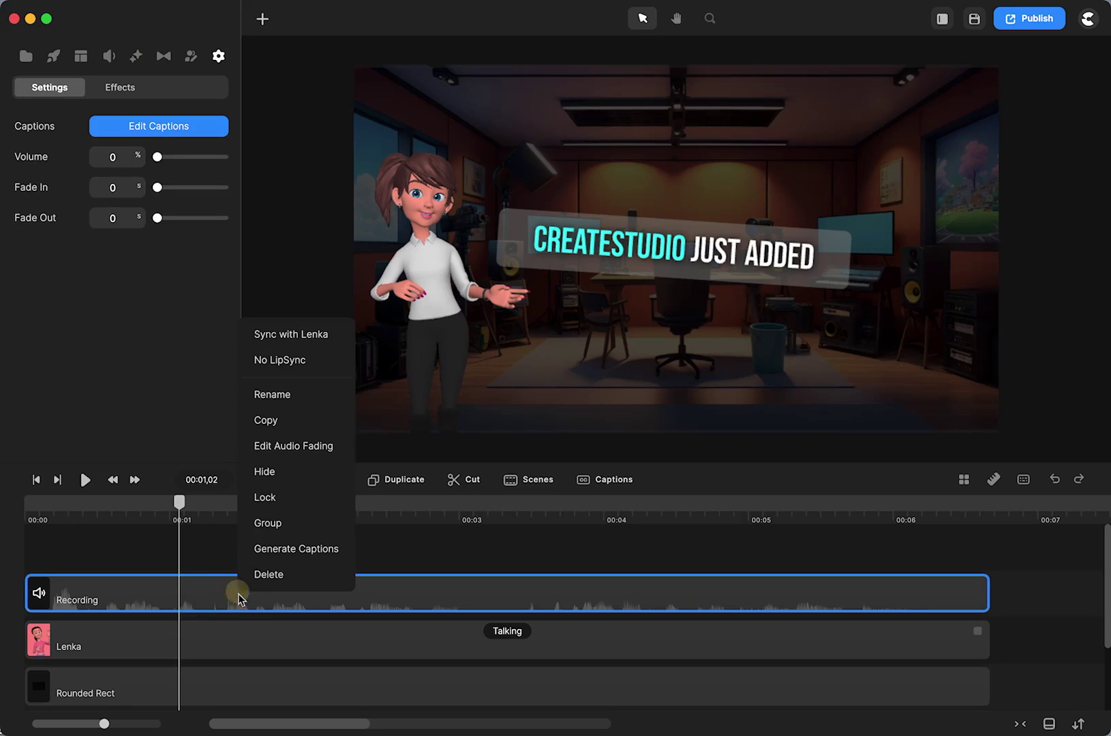
left_click(290, 473)
left_click(37, 480)
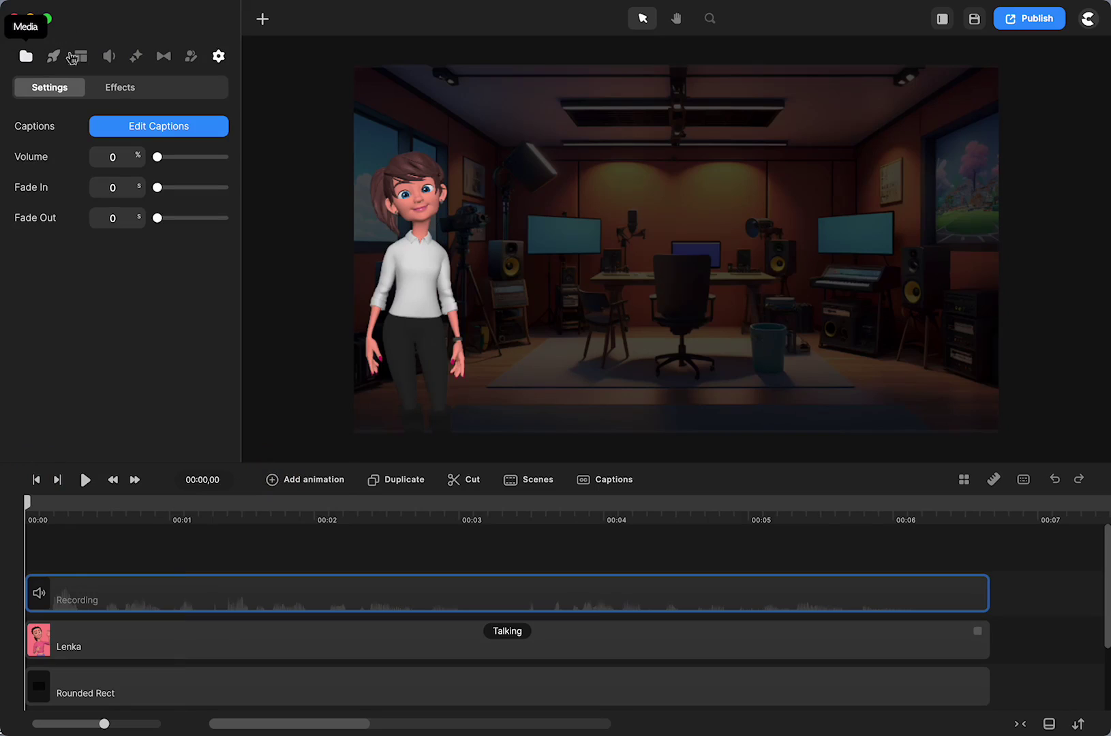
Look through the audio library's speech generation options and show the Google text-to-speech settings.
left_click(108, 57)
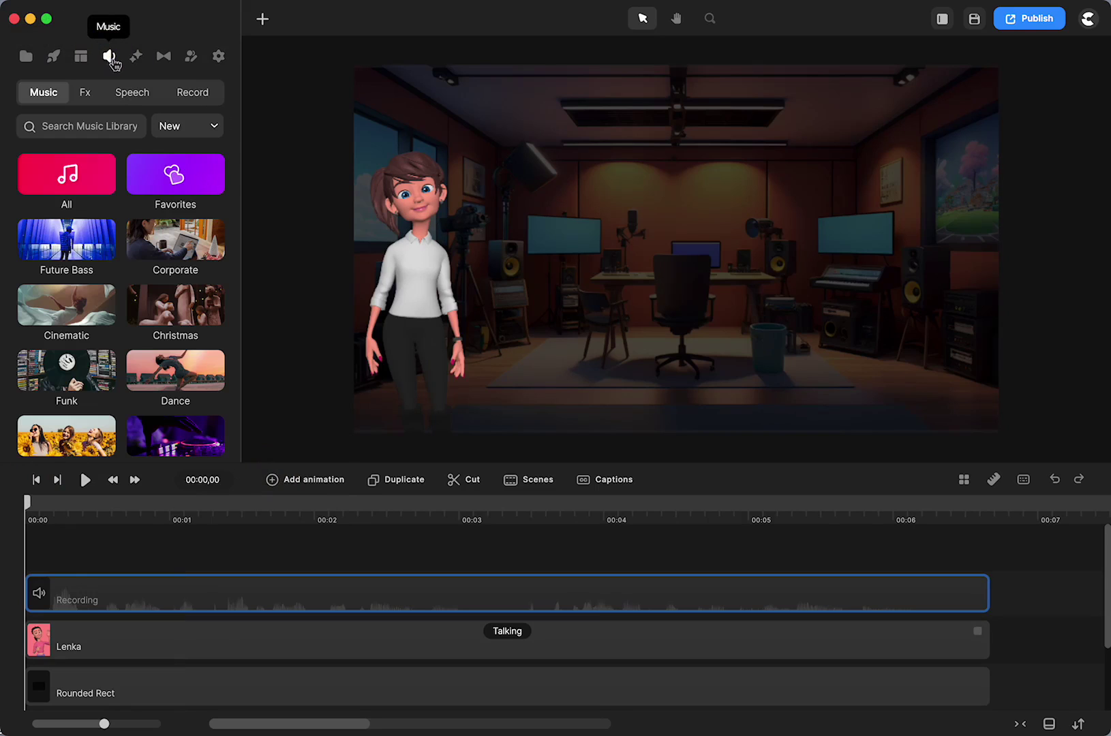
left_click(135, 97)
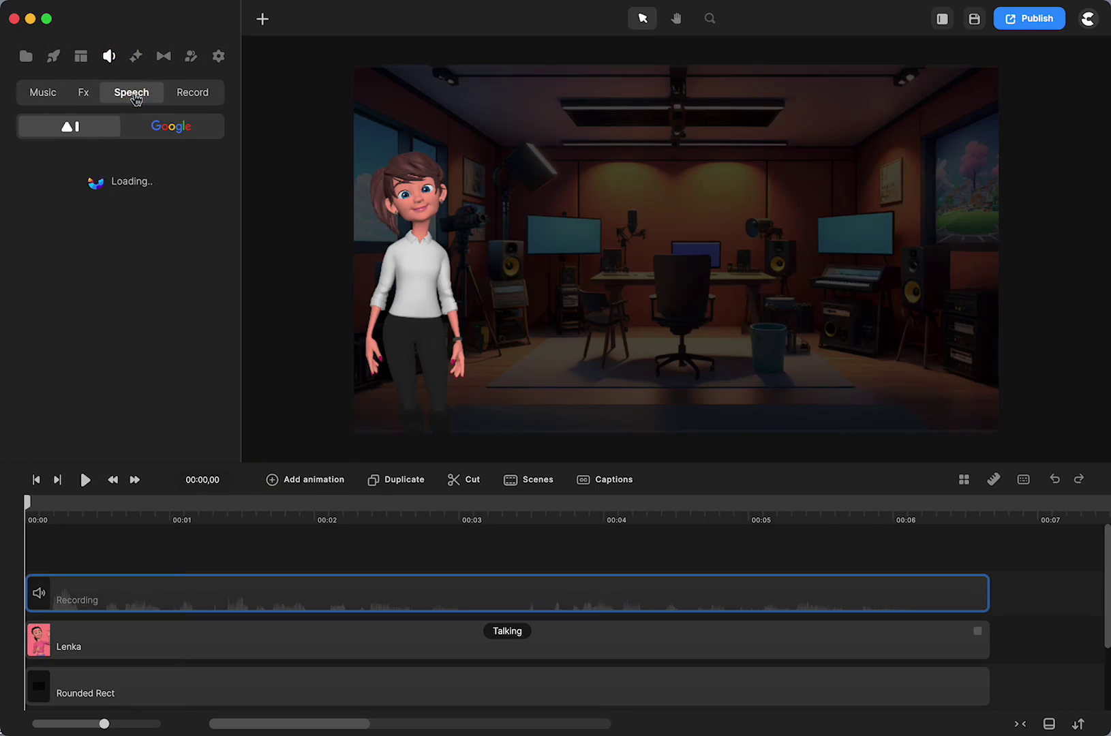
left_click(182, 129)
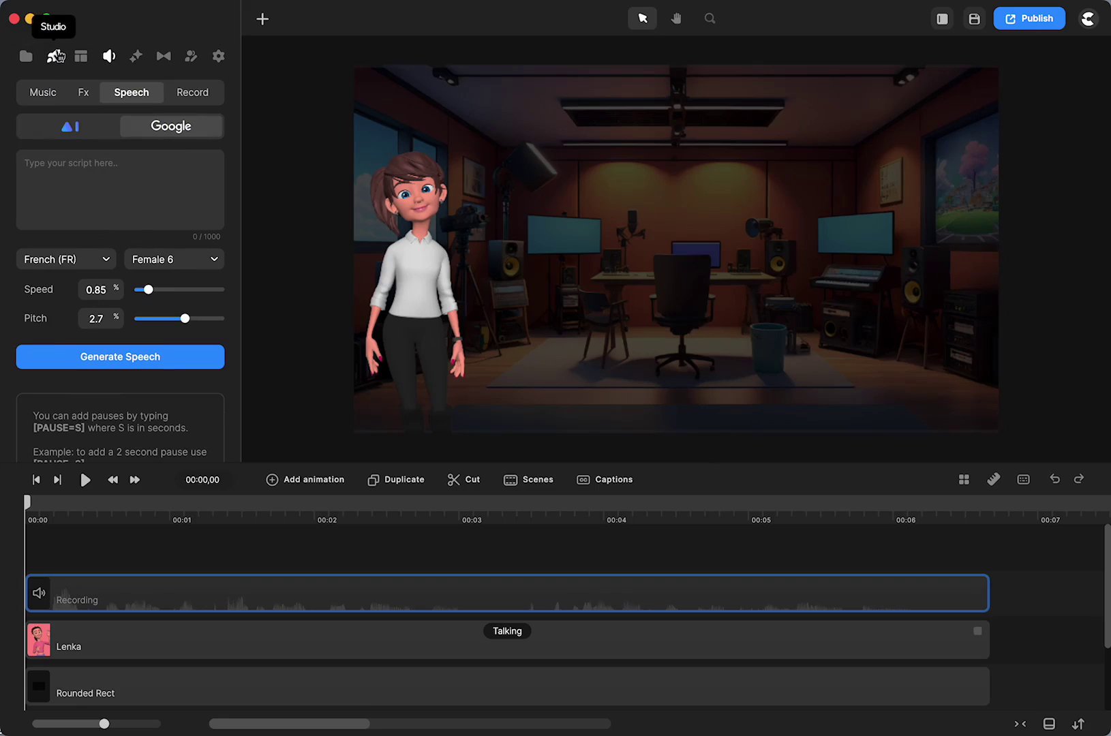
Add the Text to Speech clip from the project media at the start of a new track above Recording and preview it.
left_click(26, 56)
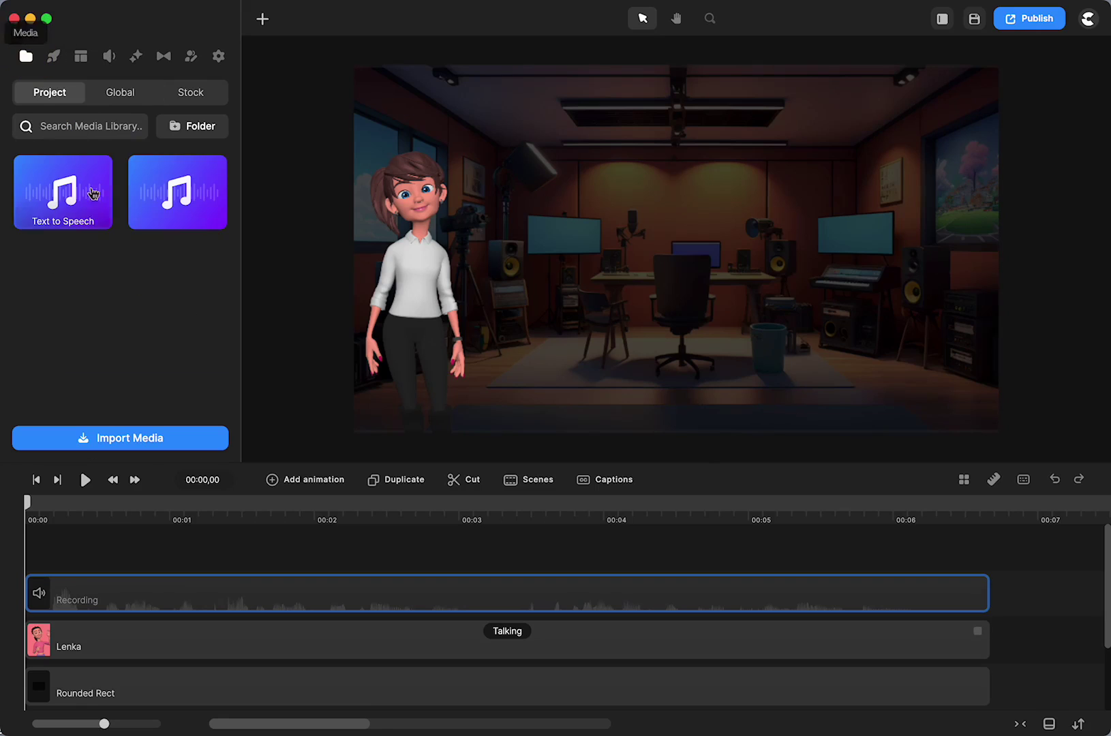
left_click_drag(68, 194, 64, 559)
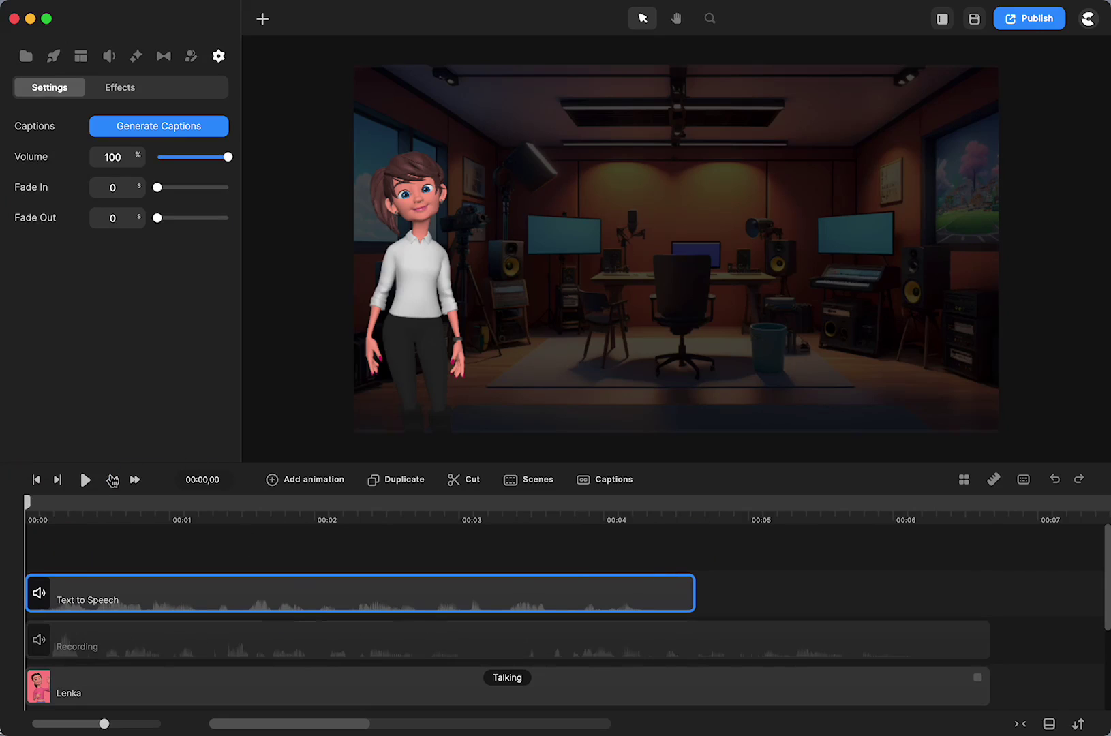
left_click(85, 480)
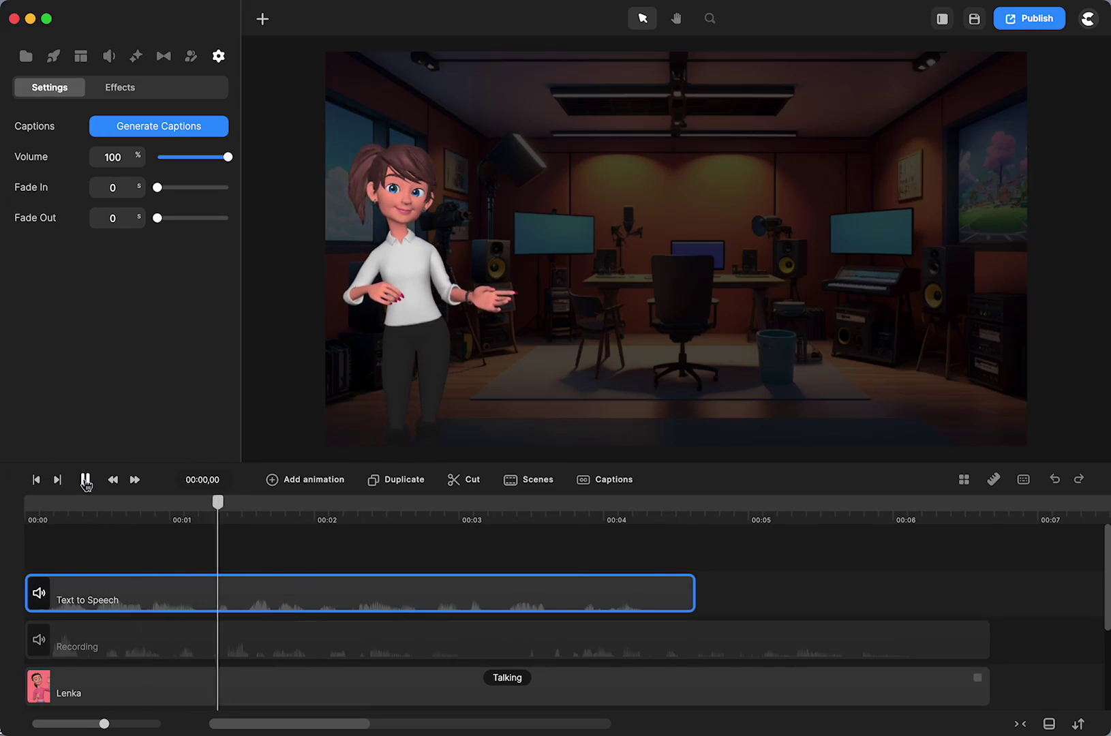
left_click(85, 481)
left_click(38, 481)
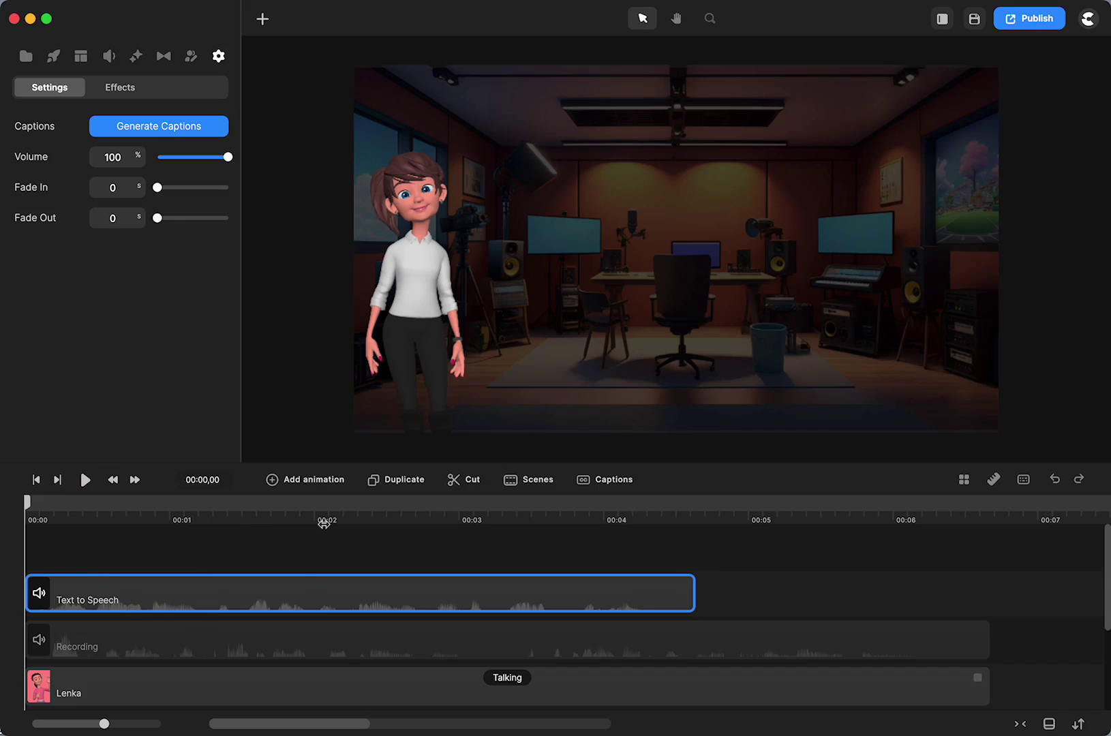
Generate captions for the Text to Speech clip with French (France) as the video language and play them back.
left_click(329, 558)
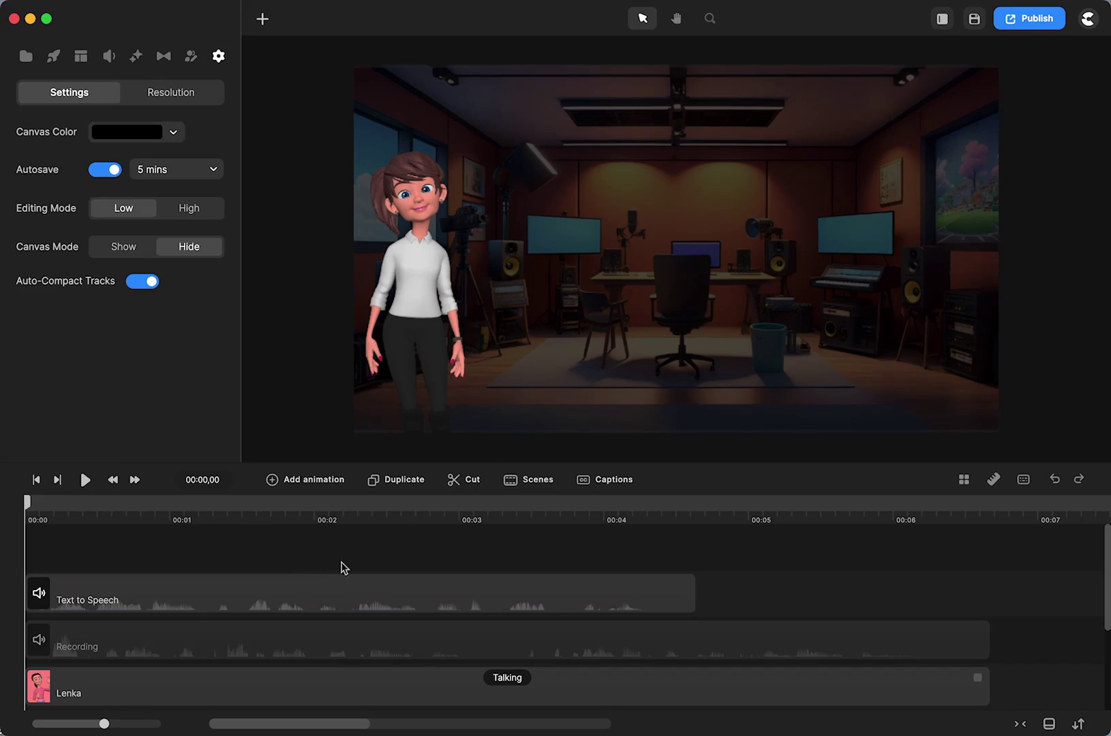
left_click(245, 598)
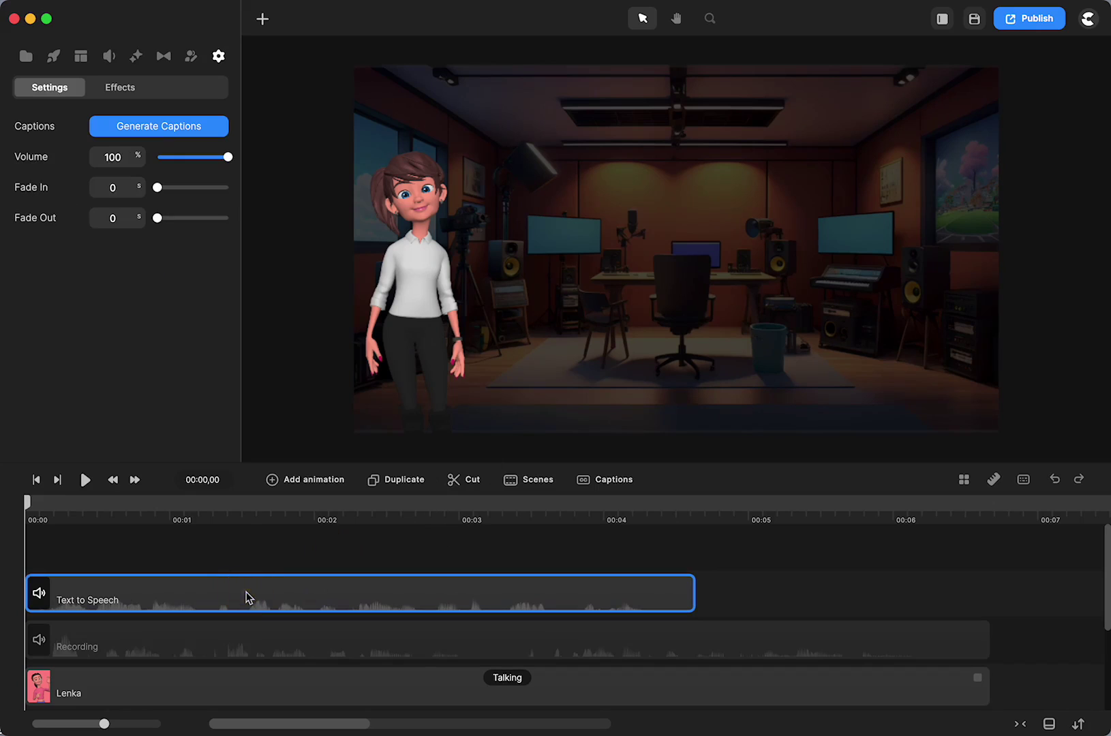
left_click(168, 134)
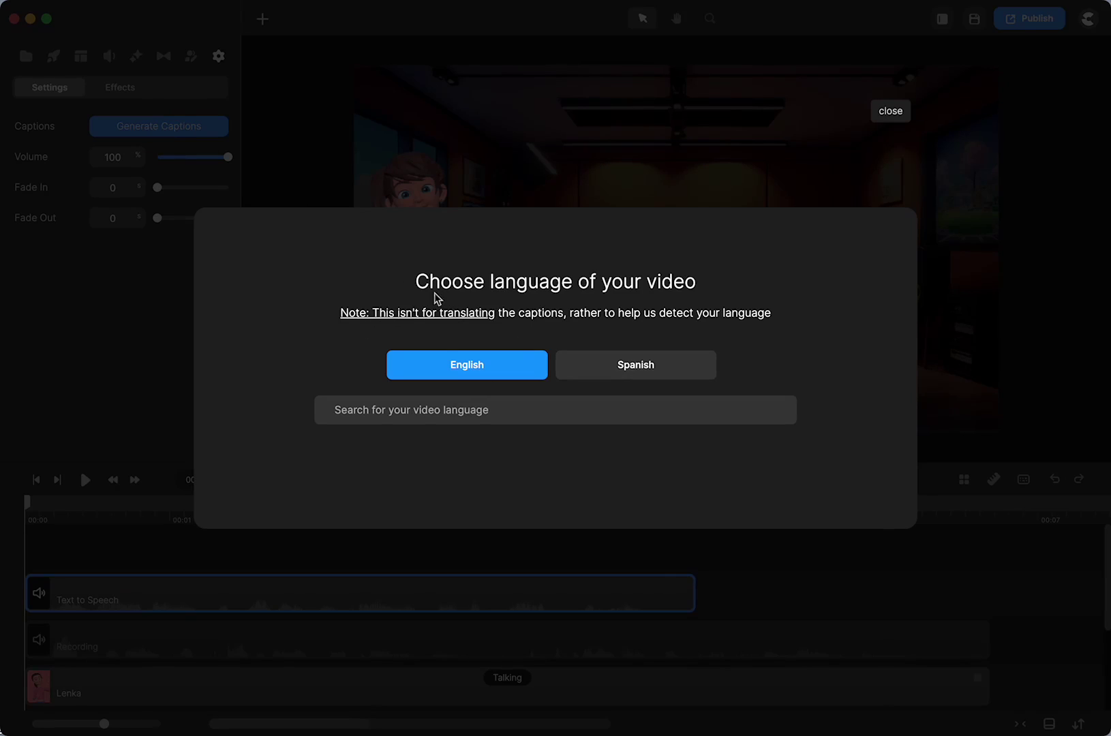
left_click(371, 412)
type("fre")
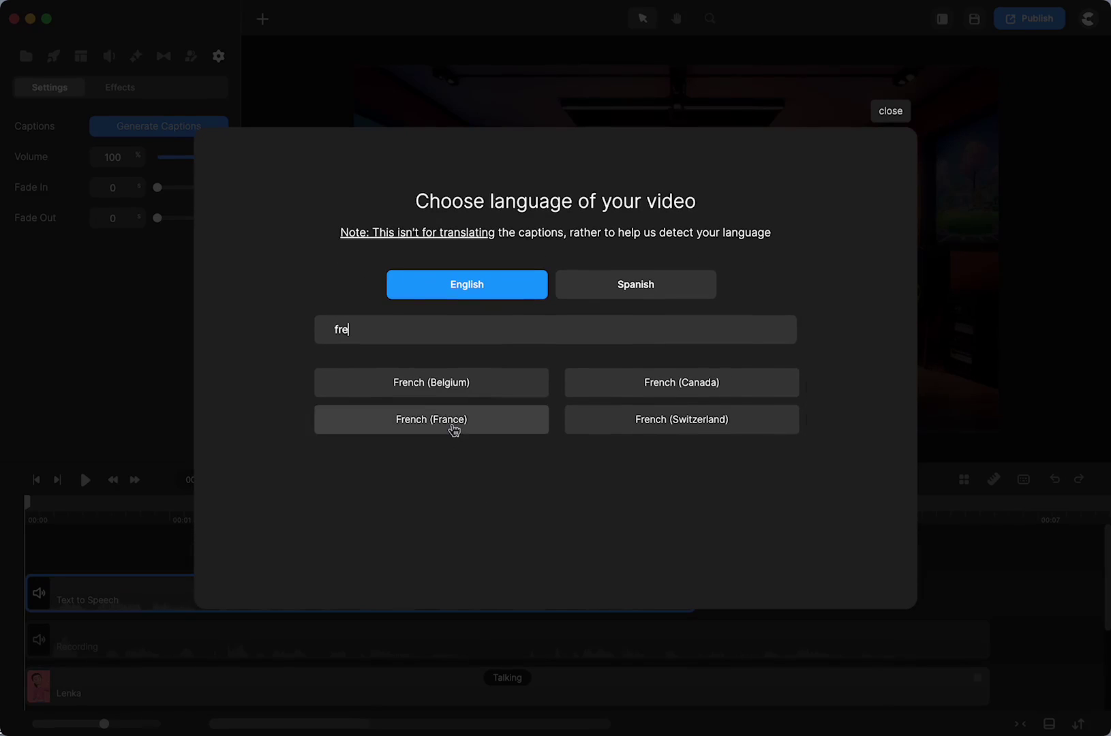
left_click(454, 429)
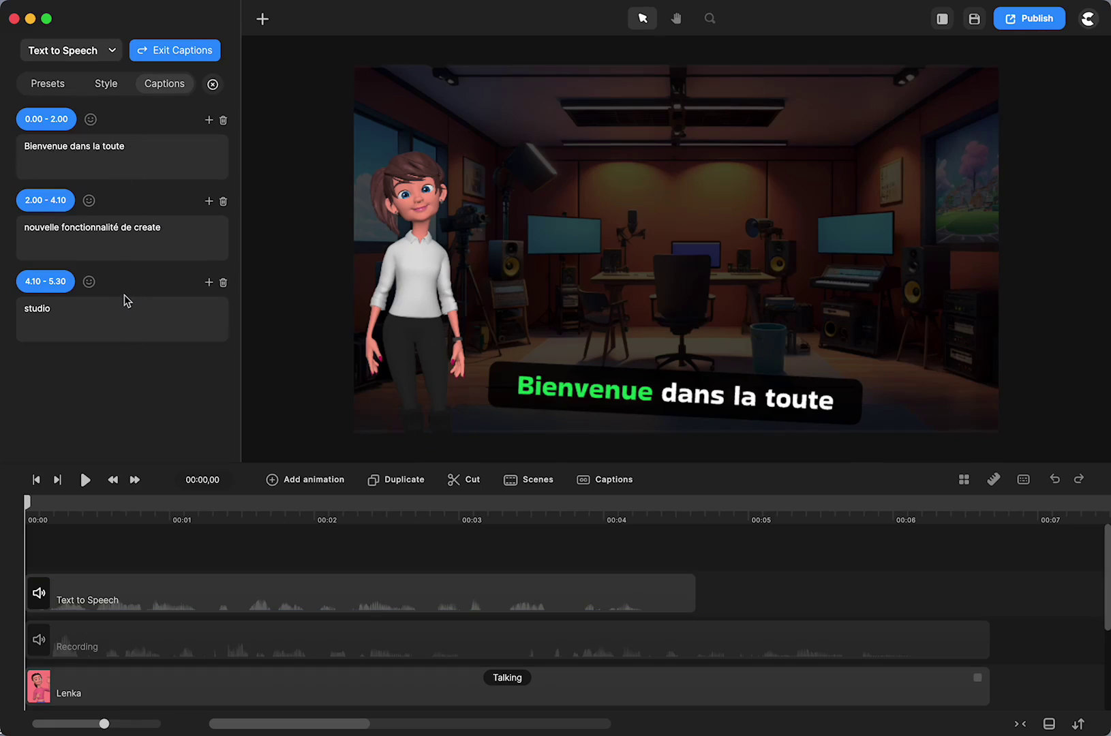
left_click(85, 480)
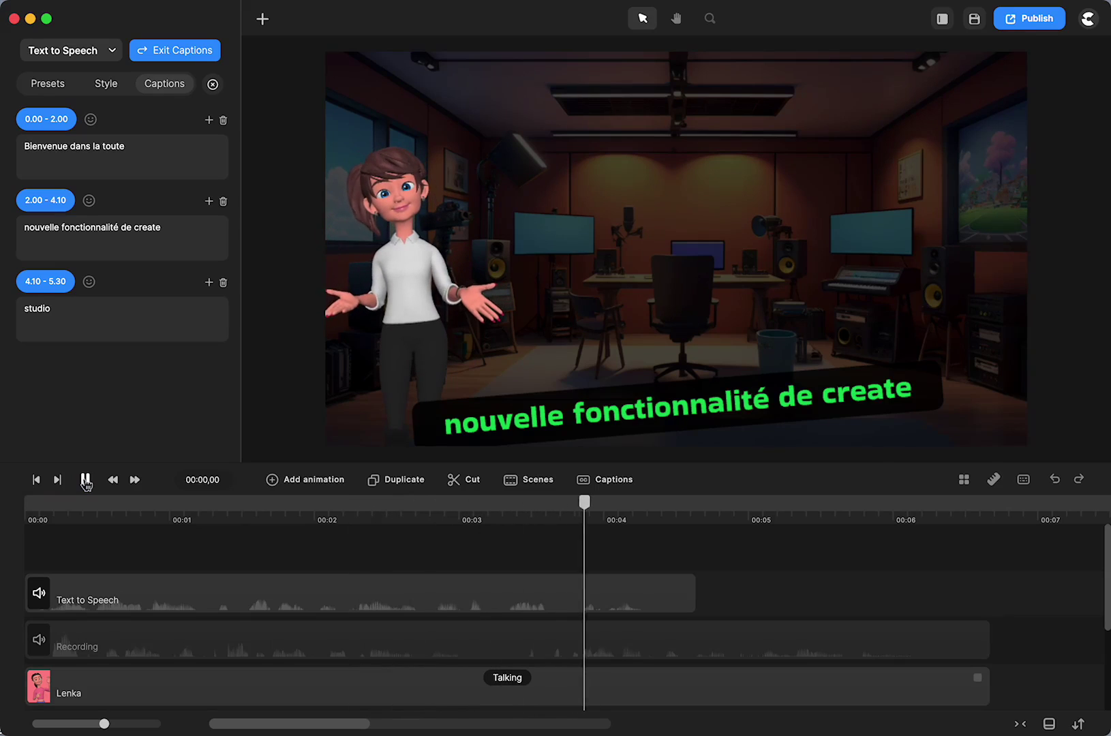
left_click(85, 480)
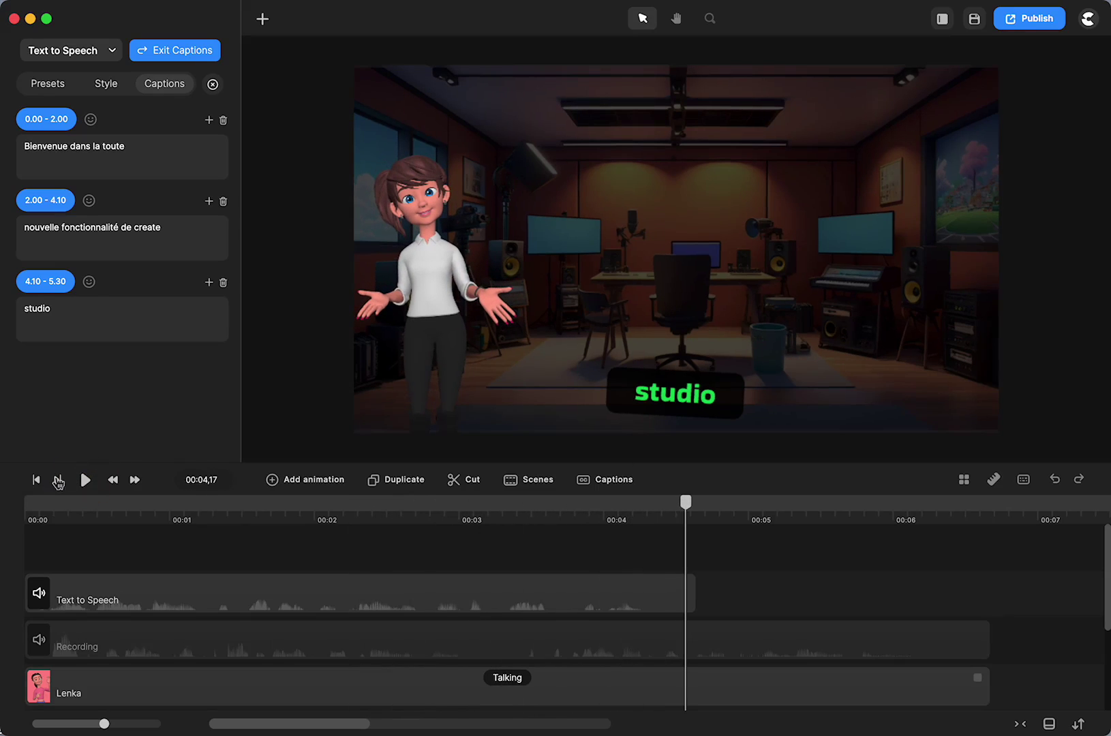
Move the words "de create" from the end of the second French caption to the front of the "studio" caption.
left_click_drag(171, 227, 120, 229)
key("super+c")
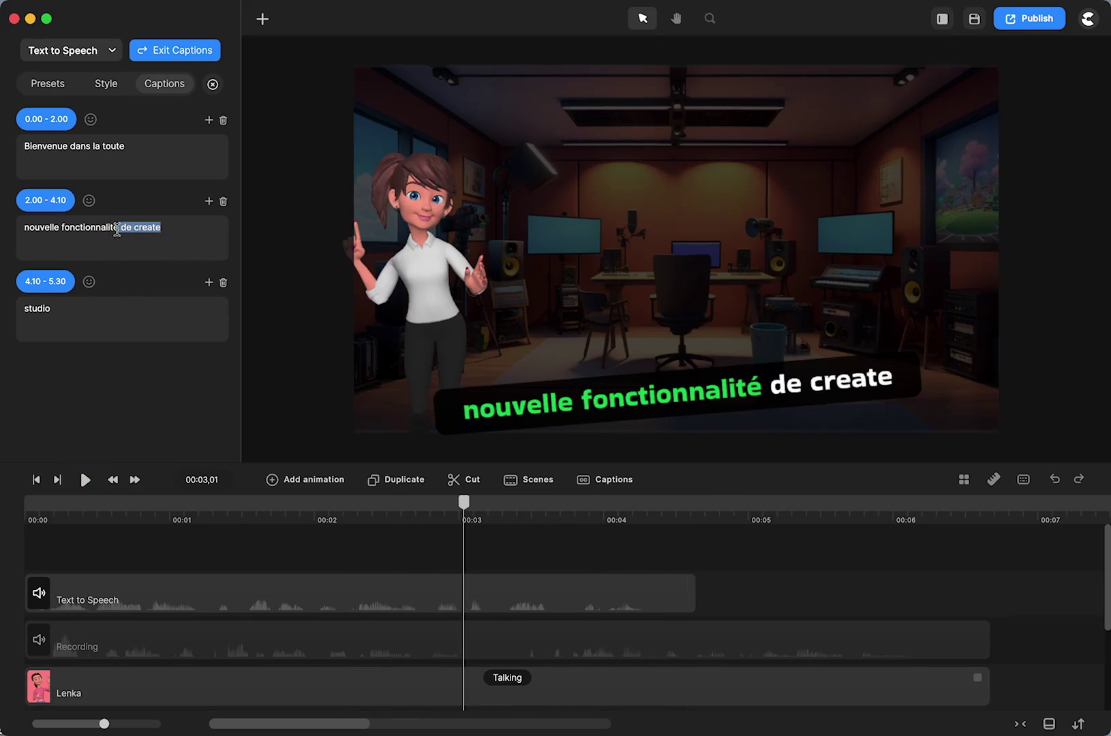
type("]")
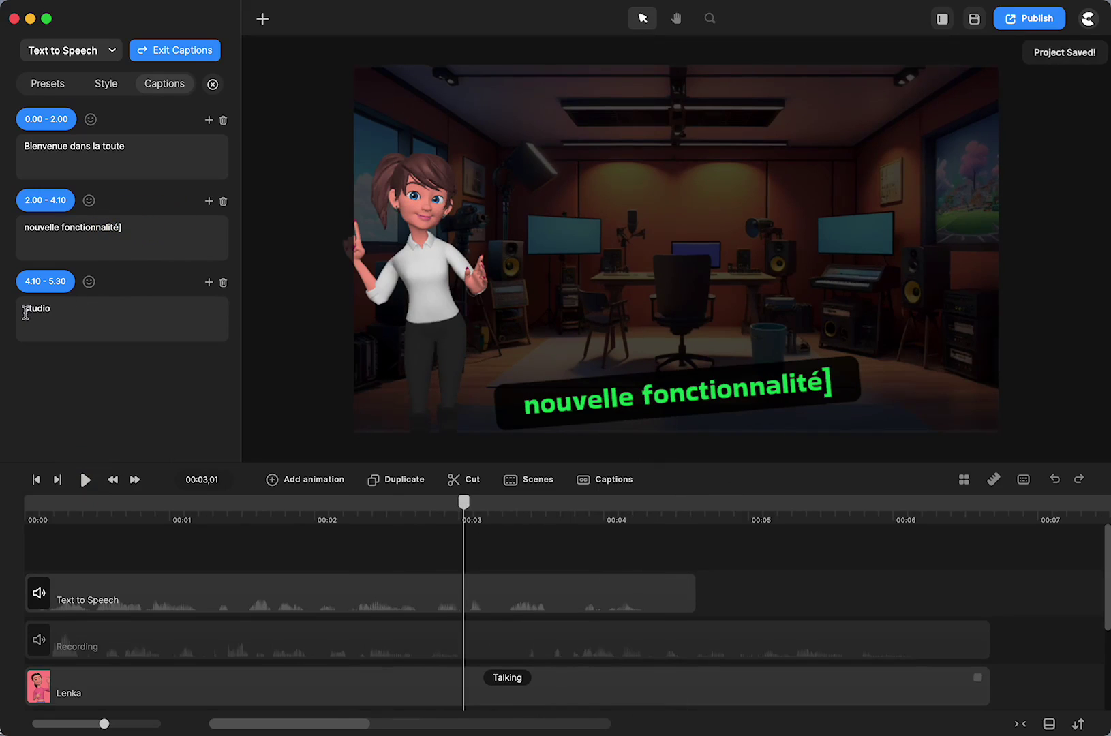
left_click(25, 313)
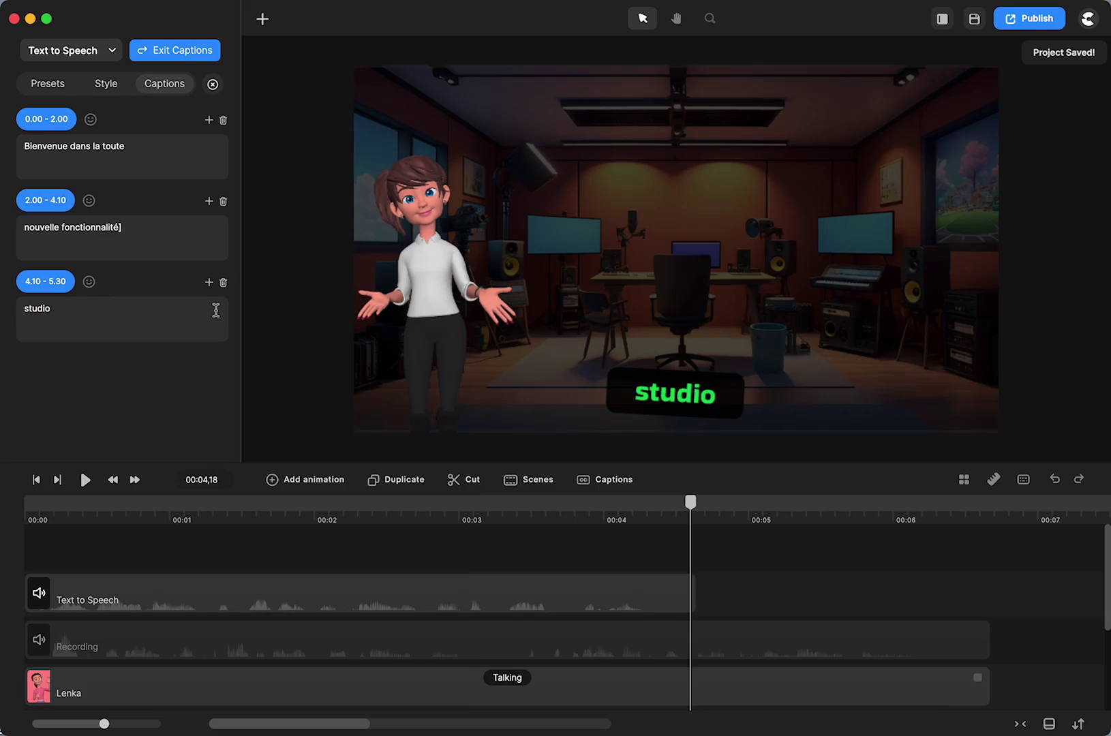
key("super+v")
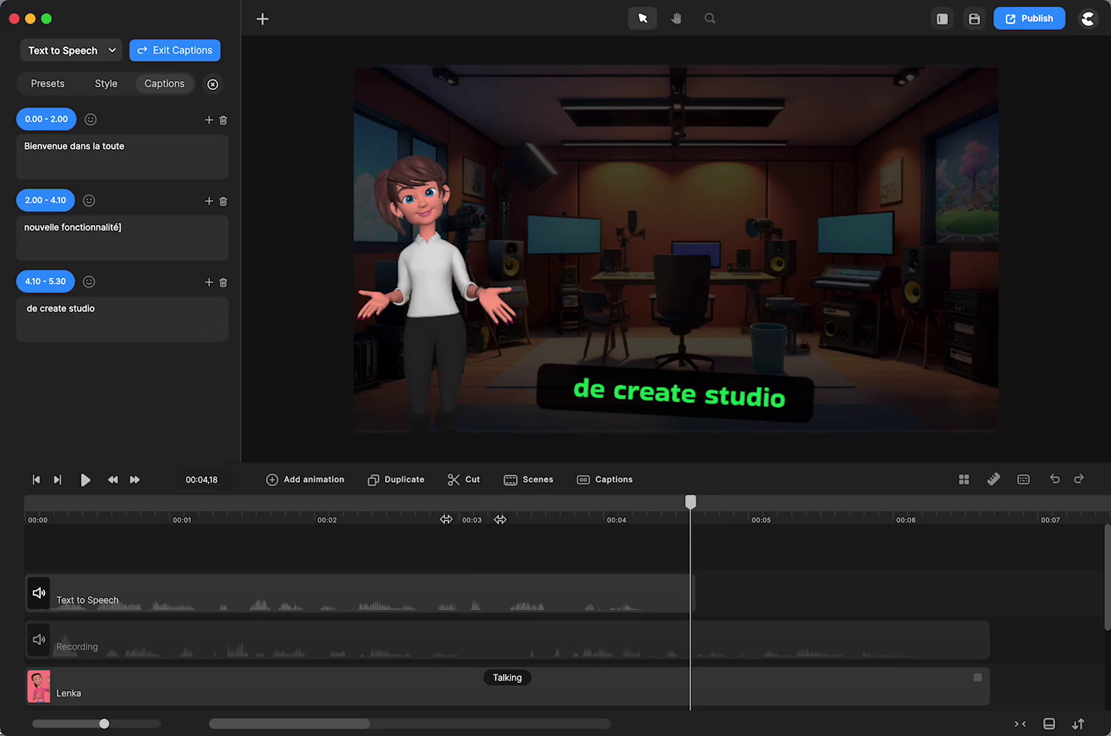
left_click_drag(655, 508, 296, 548)
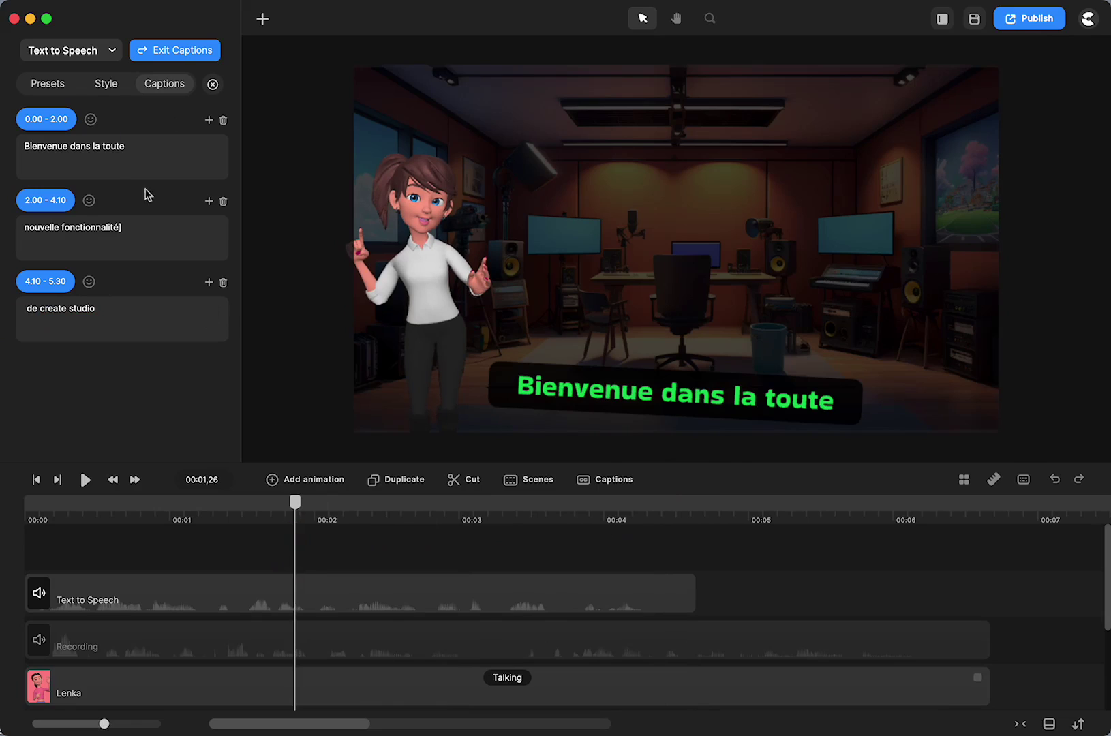